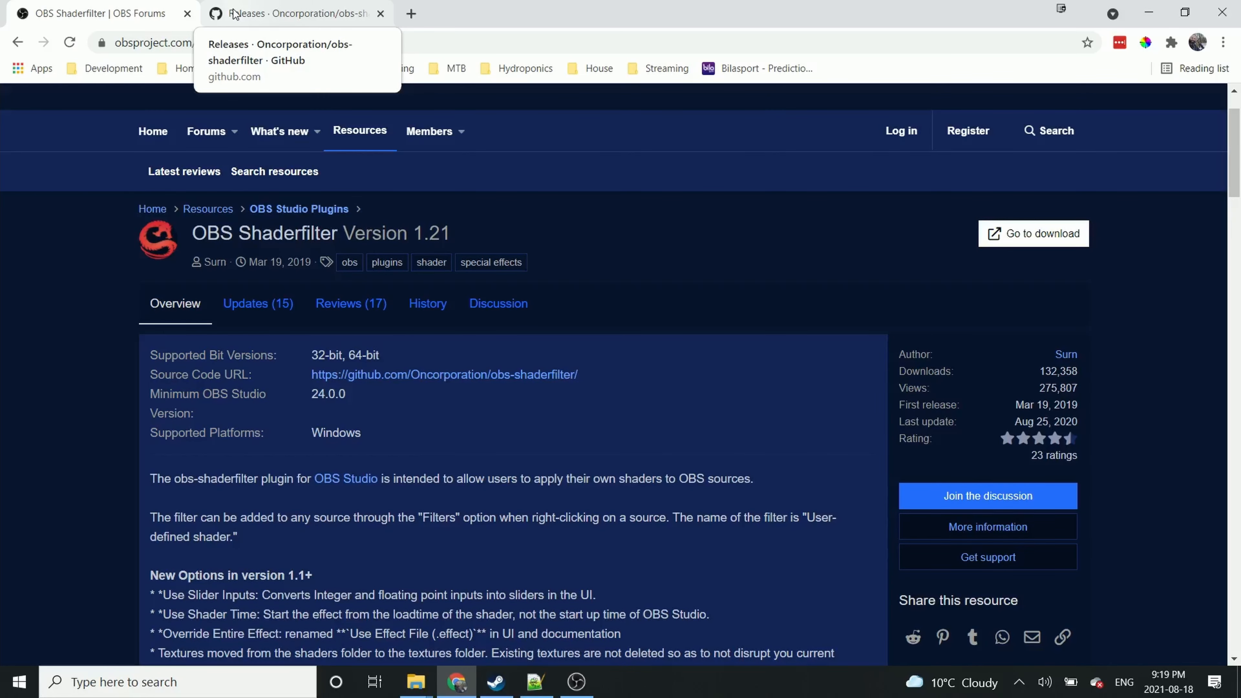
# View the obs-shaderfilter releases page on GitHub, and switch to OBS Studio to inspect the Webcam source in the Main scene
pyautogui.click(247, 15)
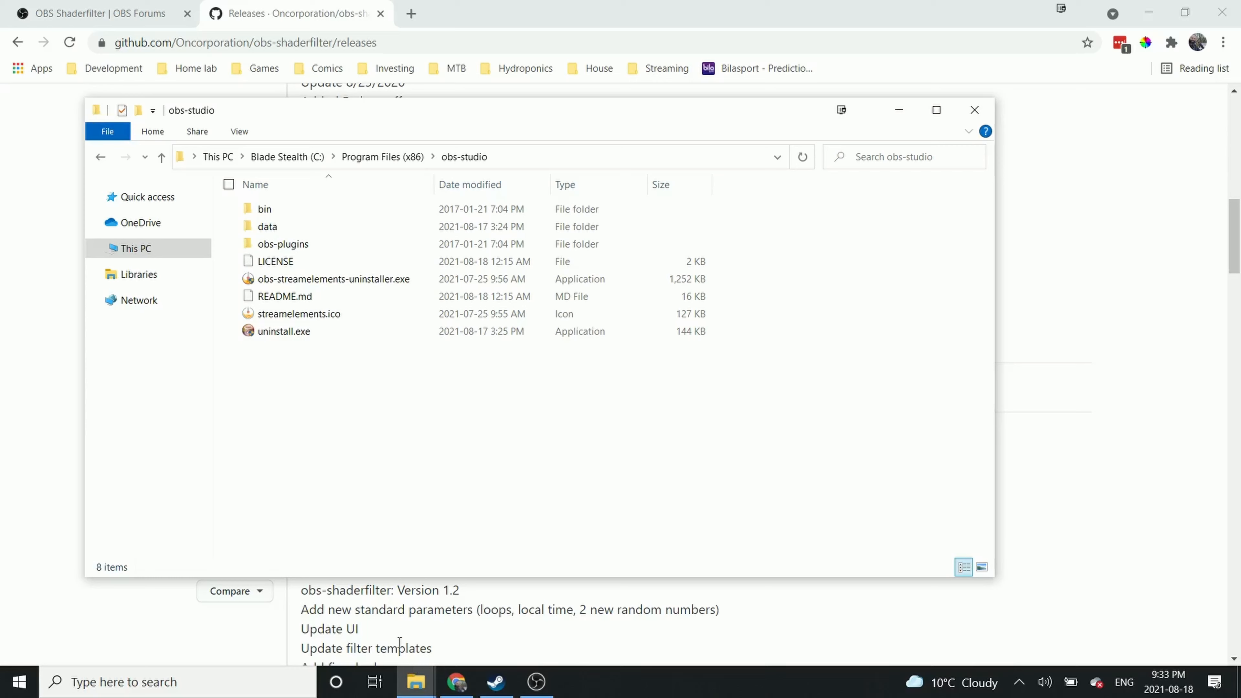
pyautogui.click(536, 682)
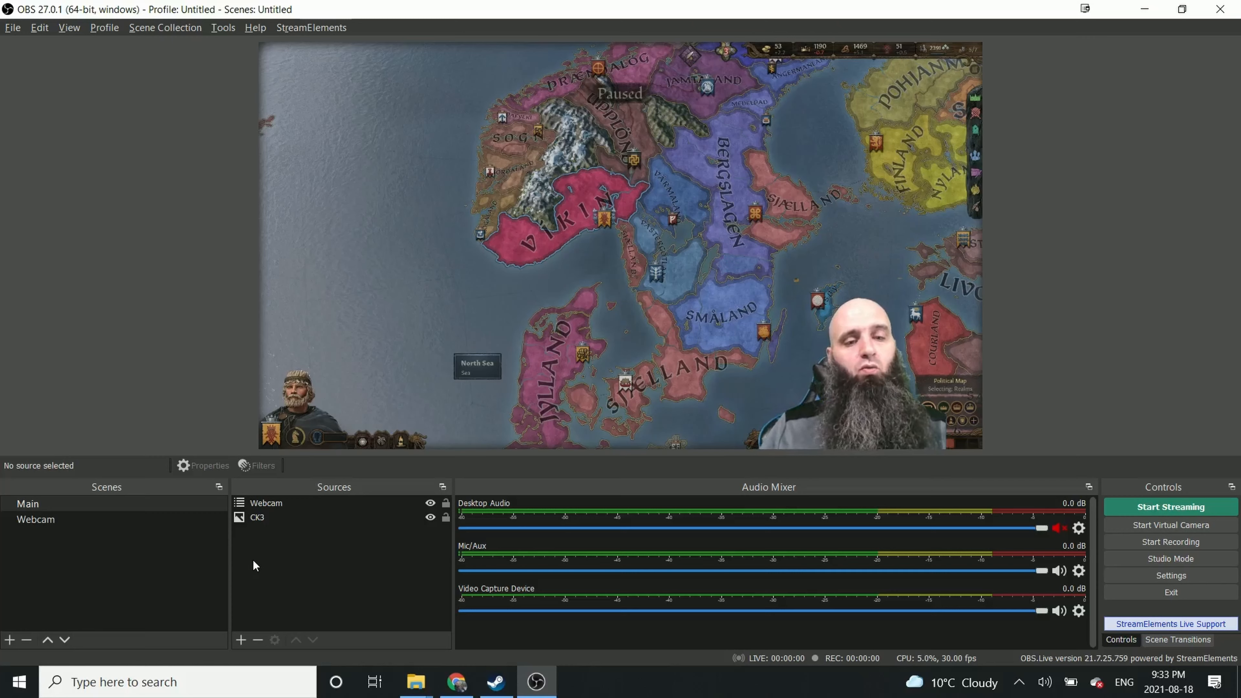
pyautogui.click(288, 515)
pyautogui.moveTo(287, 509)
pyautogui.mouseDown()
pyautogui.moveTo(290, 526)
pyautogui.moveTo(288, 513)
pyautogui.mouseUp()
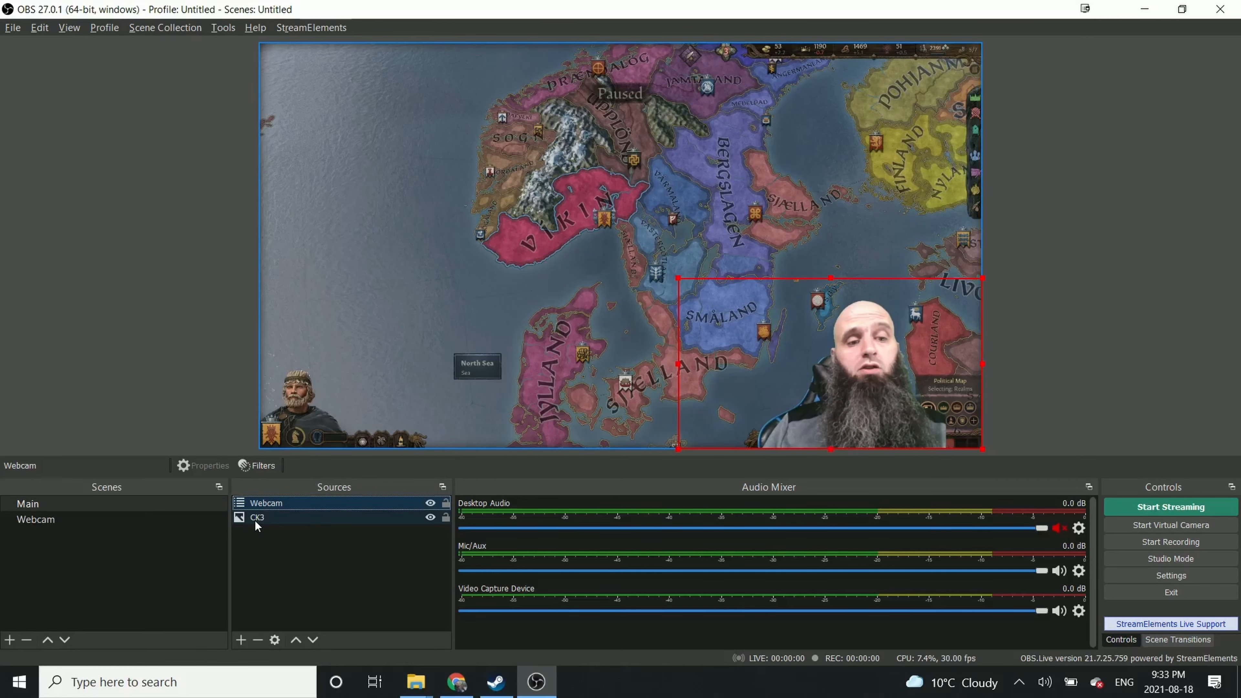
# Add a User-defined shader filter named Rainbow to the Main scene
pyautogui.rightClick(105, 507)
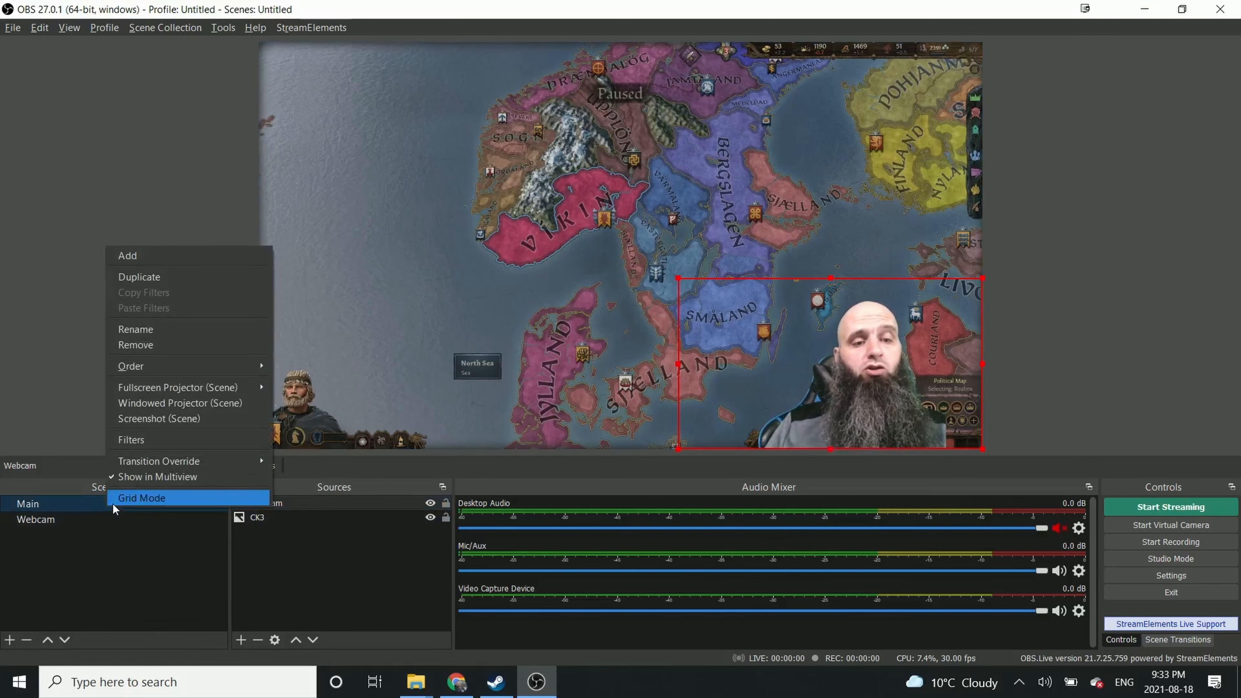
pyautogui.click(159, 440)
pyautogui.rightClick(387, 217)
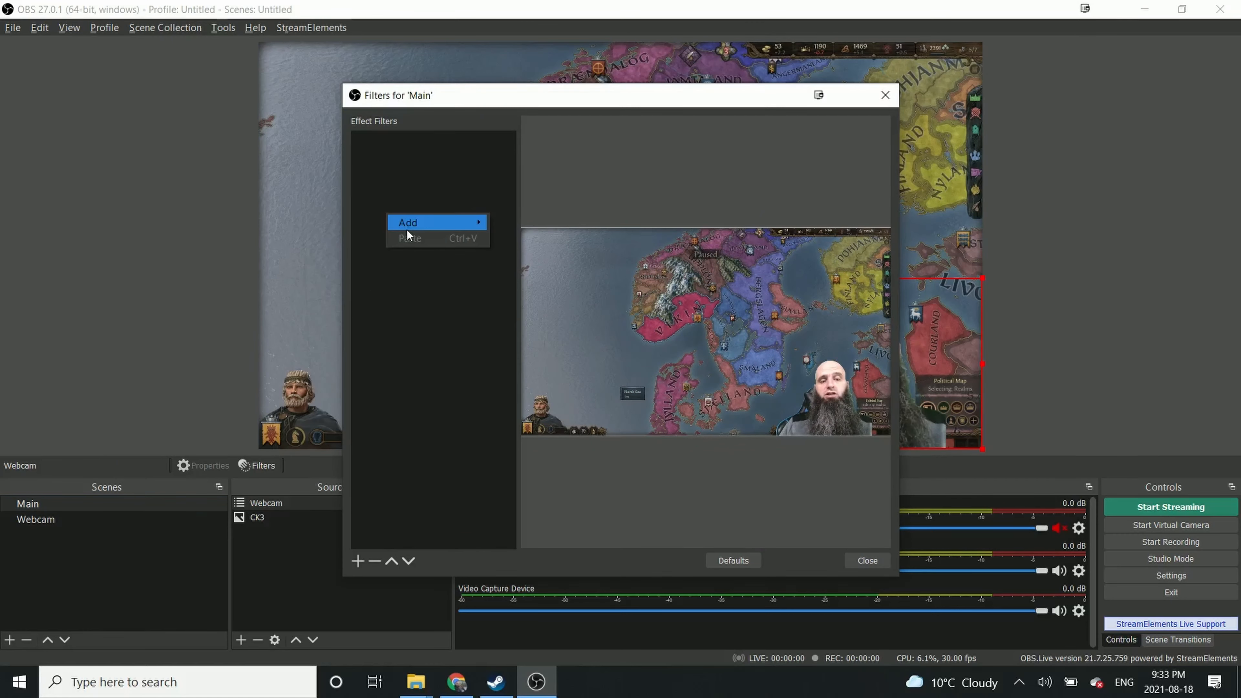
pyautogui.moveTo(436, 223)
pyautogui.click(516, 387)
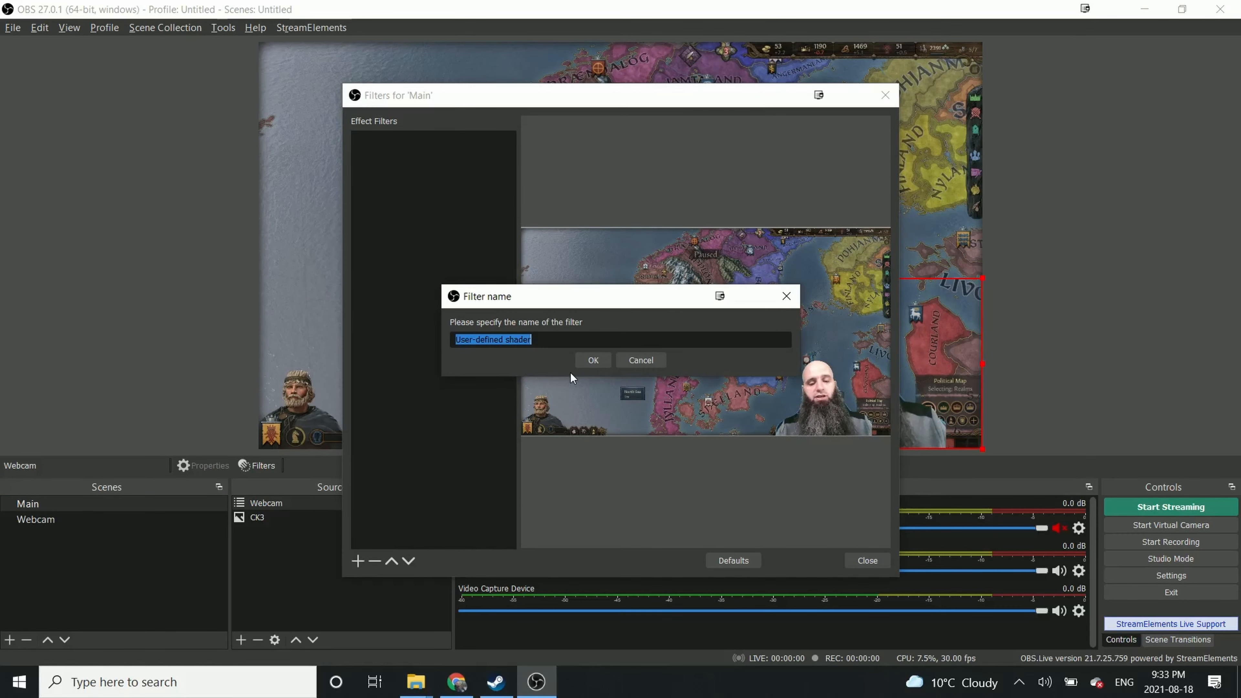
pyautogui.write('Rainbow')
pyautogui.press('Return')
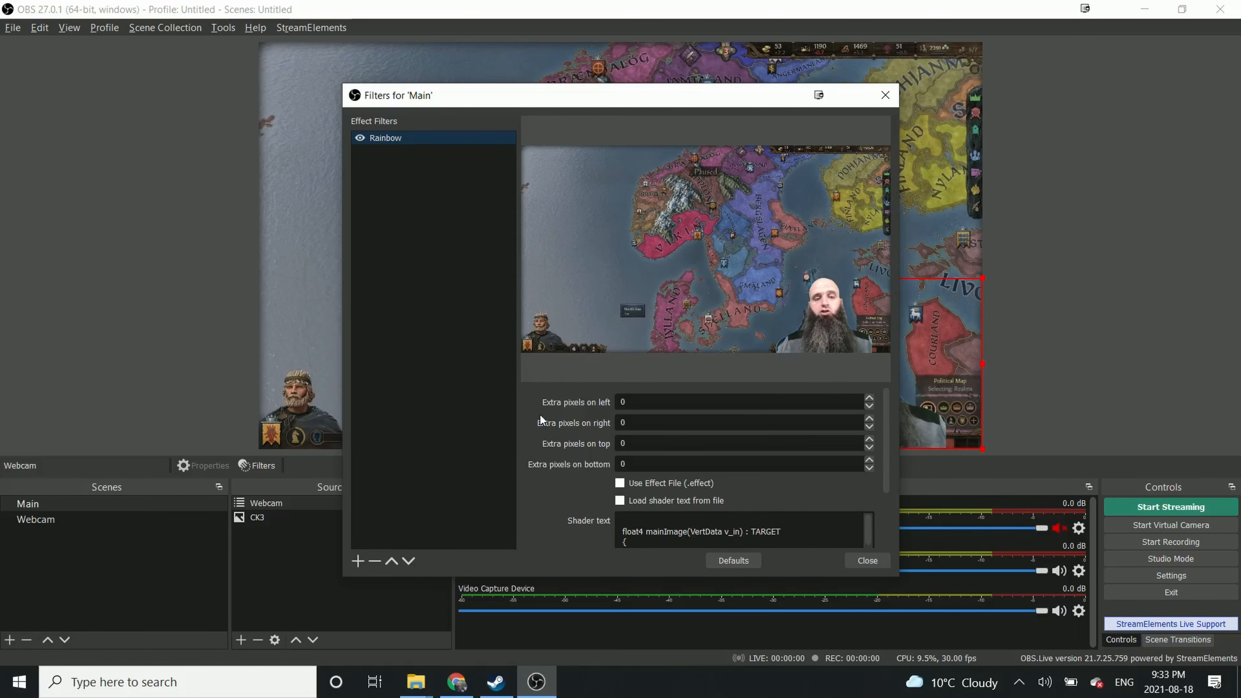
# Set the Rainbow filter to load its shader text from the example file rainbow.shader
pyautogui.click(619, 501)
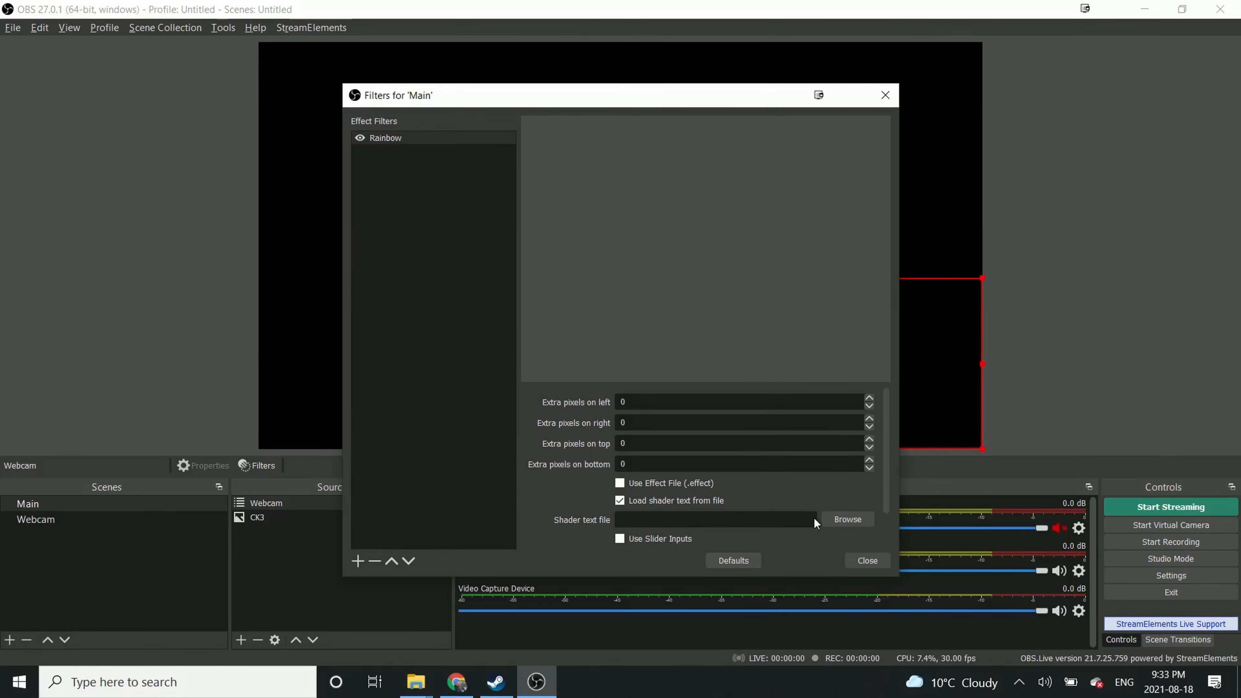
pyautogui.click(831, 520)
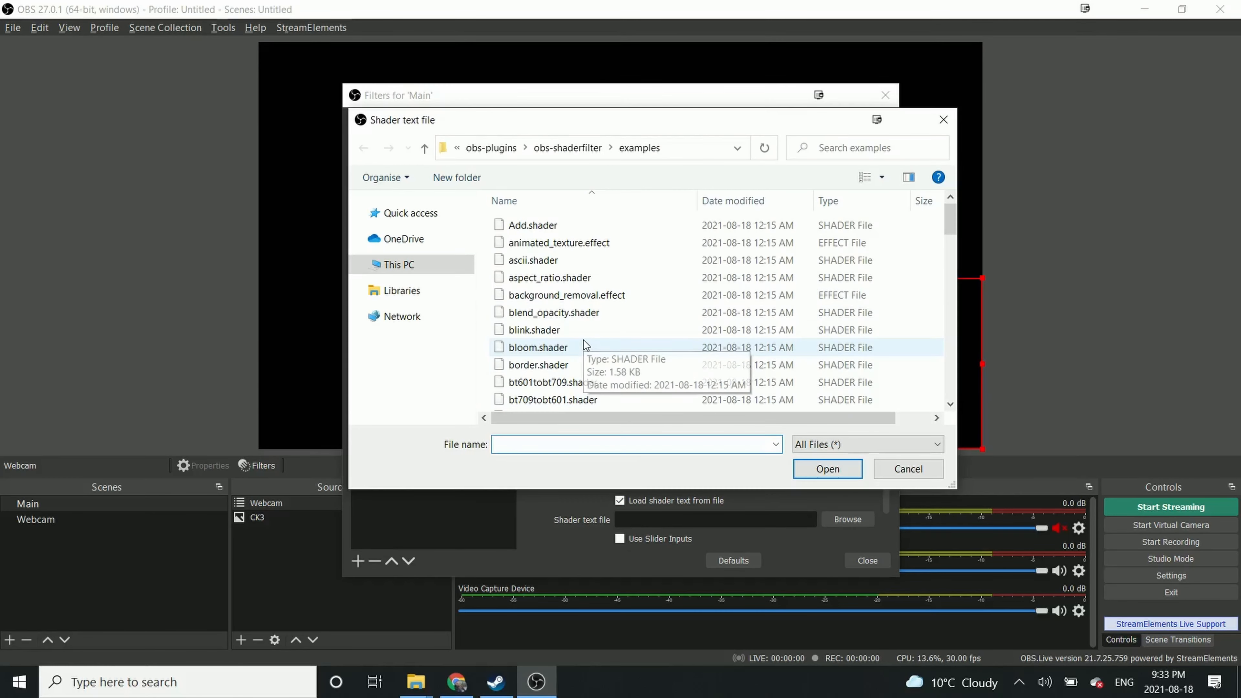
pyautogui.write('rain')
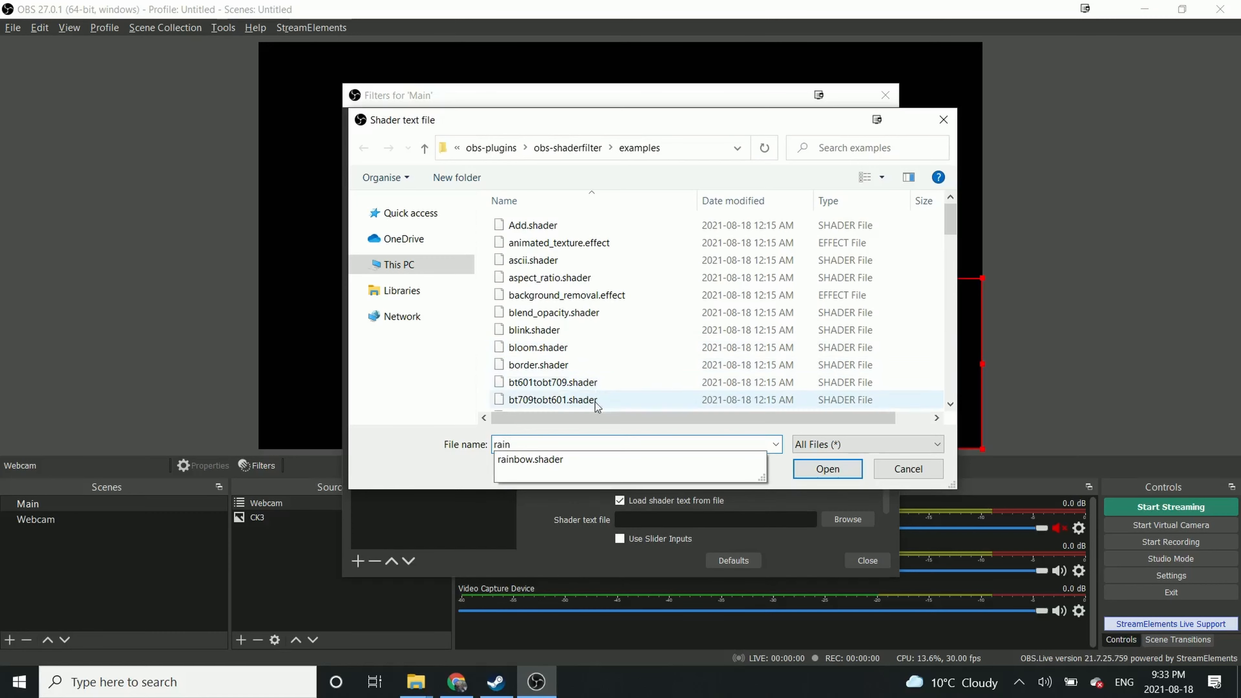
pyautogui.click(658, 461)
pyautogui.click(810, 470)
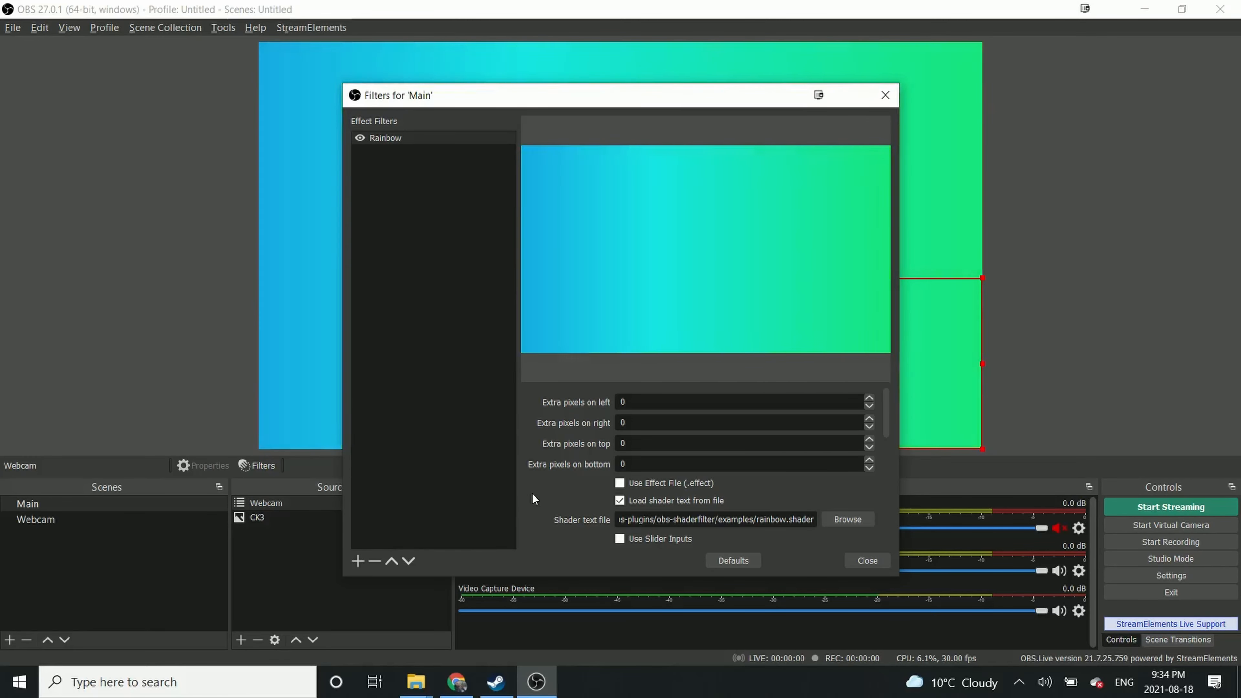
# Enable Apply To Image in the Rainbow filter's shader settings
pyautogui.scroll(-5, 553, 493)
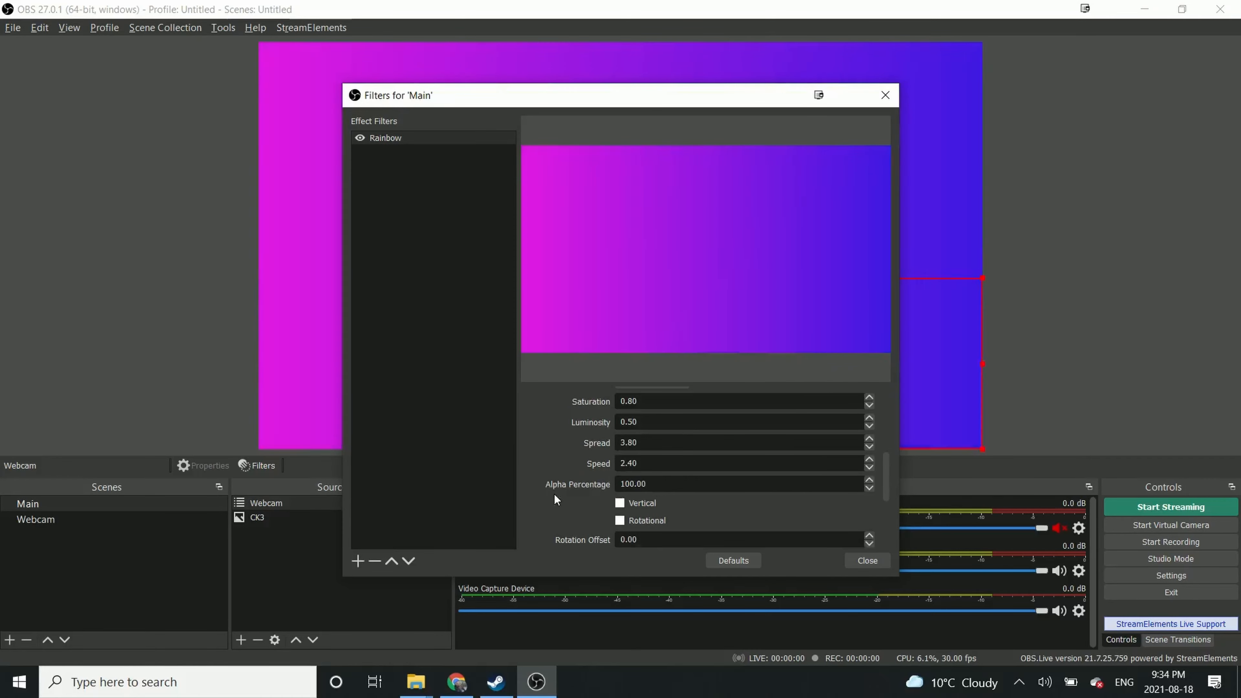
pyautogui.scroll(-3, 554, 493)
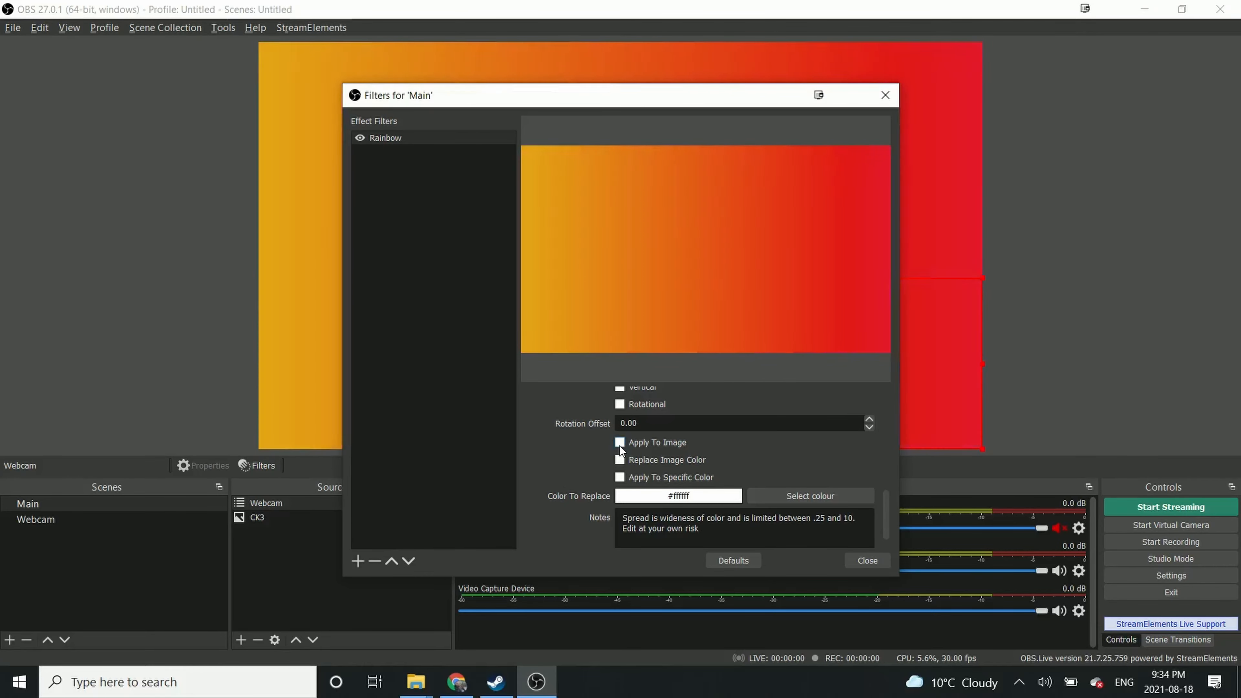
pyautogui.click(620, 444)
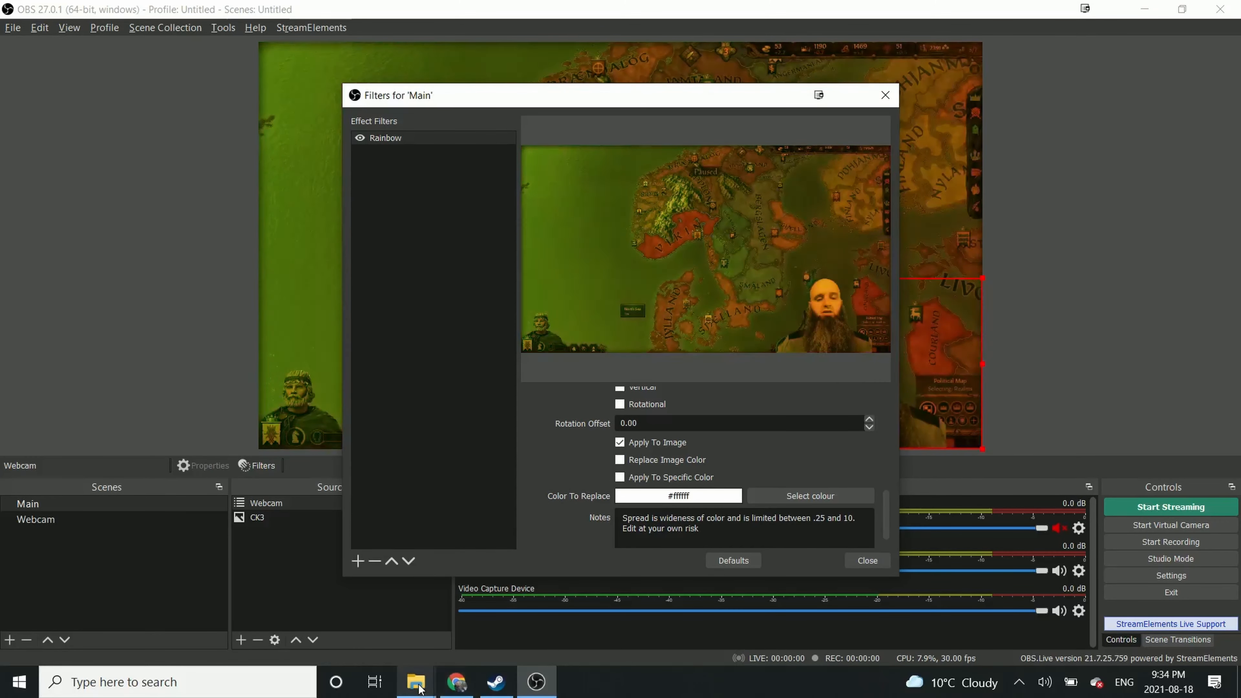
# Copy rainbow.shader from the obs-shaderfilter examples folder into the Assets folder
pyautogui.moveTo(421, 688)
pyautogui.click(423, 637)
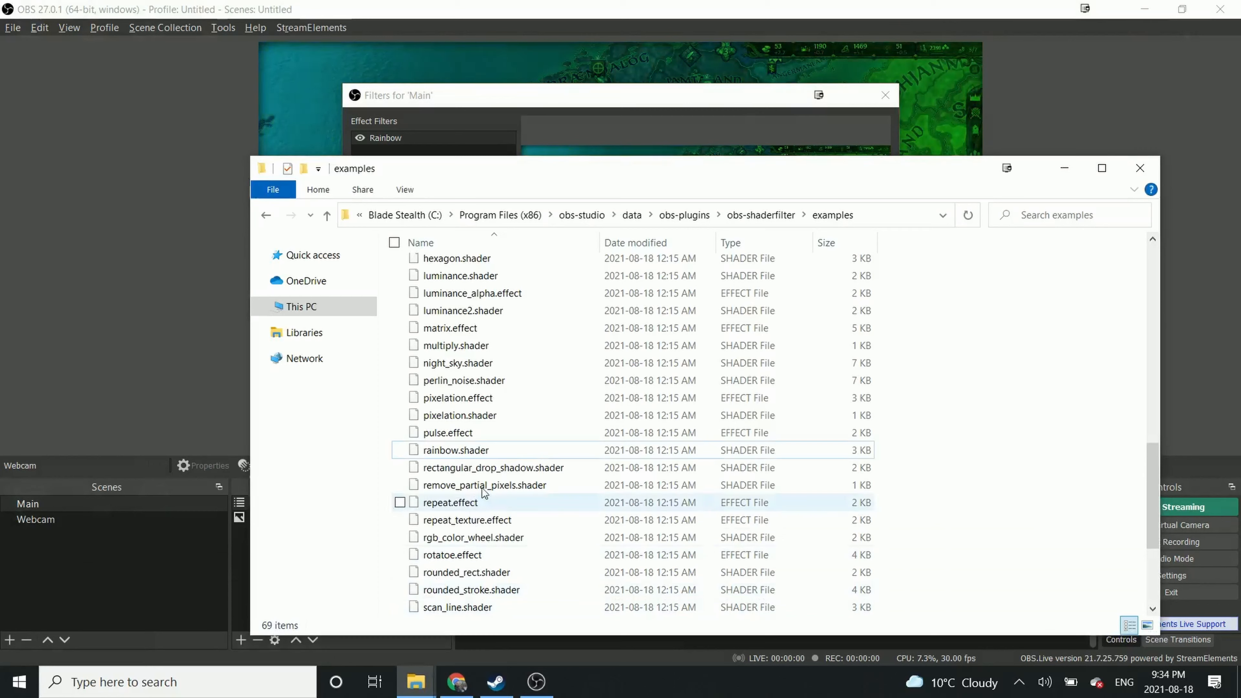
pyautogui.click(538, 455)
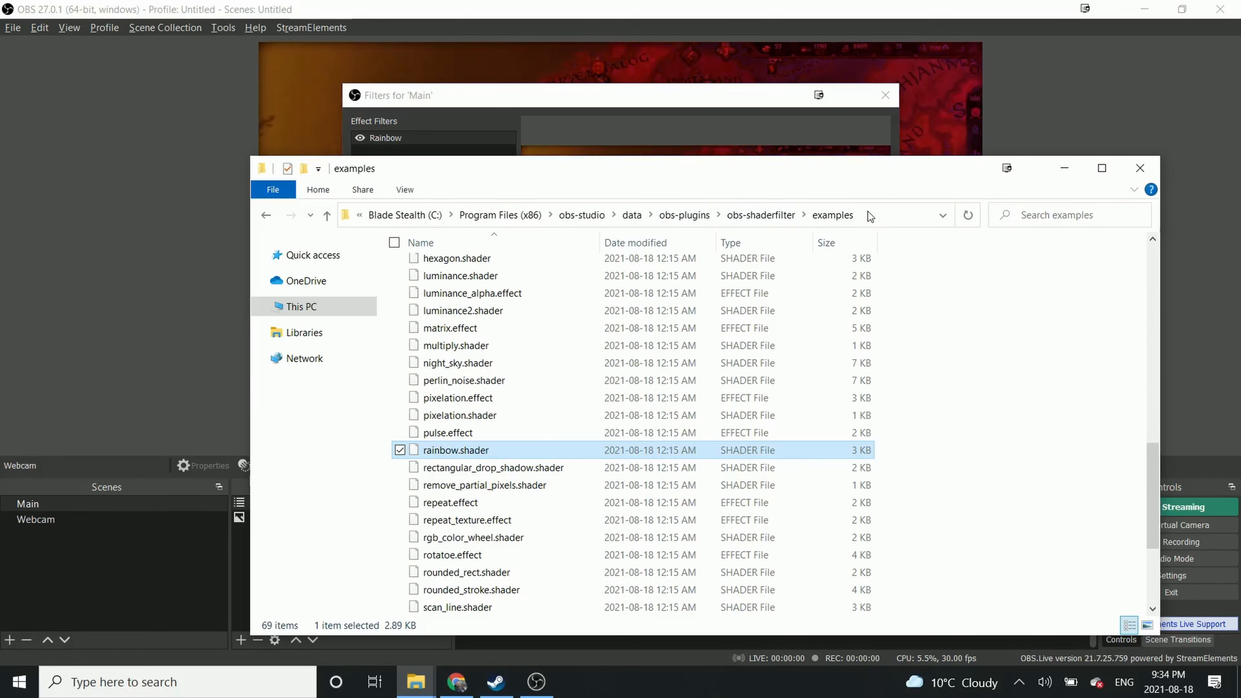
pyautogui.click(691, 106)
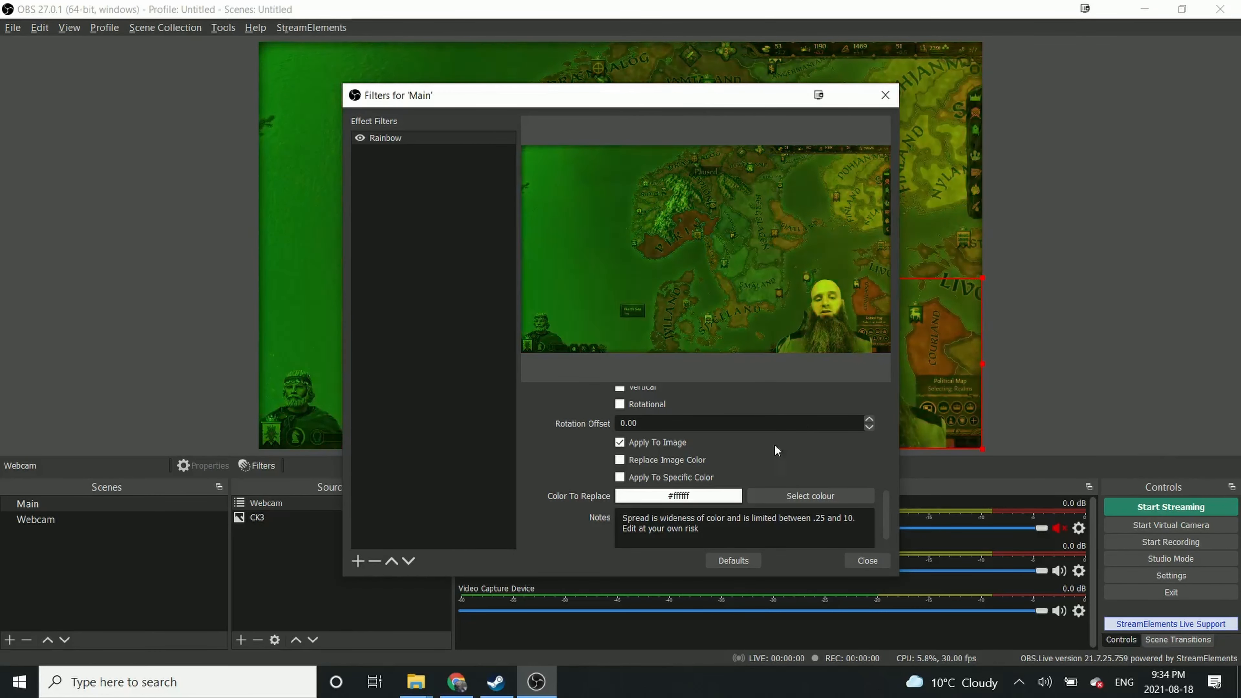
pyautogui.doubleClick(745, 445)
pyautogui.scroll(5, 581, 462)
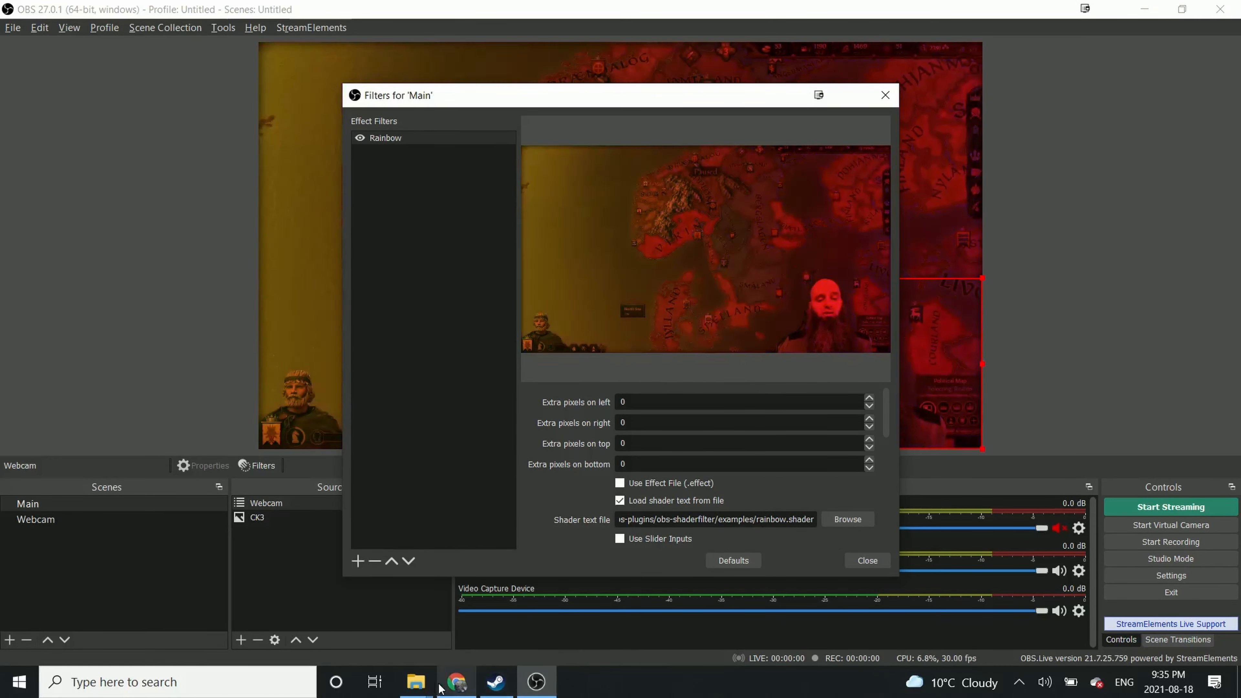
pyautogui.moveTo(423, 690)
pyautogui.click(553, 615)
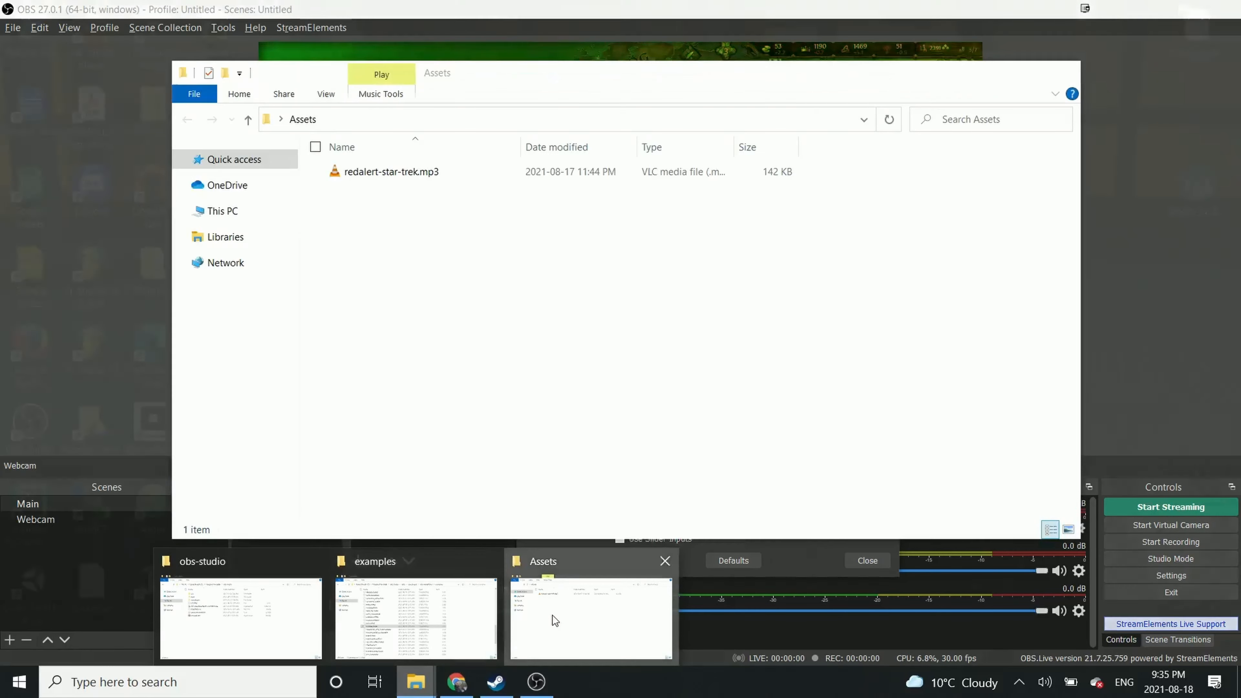
pyautogui.hotkey('ctrl', 'v')
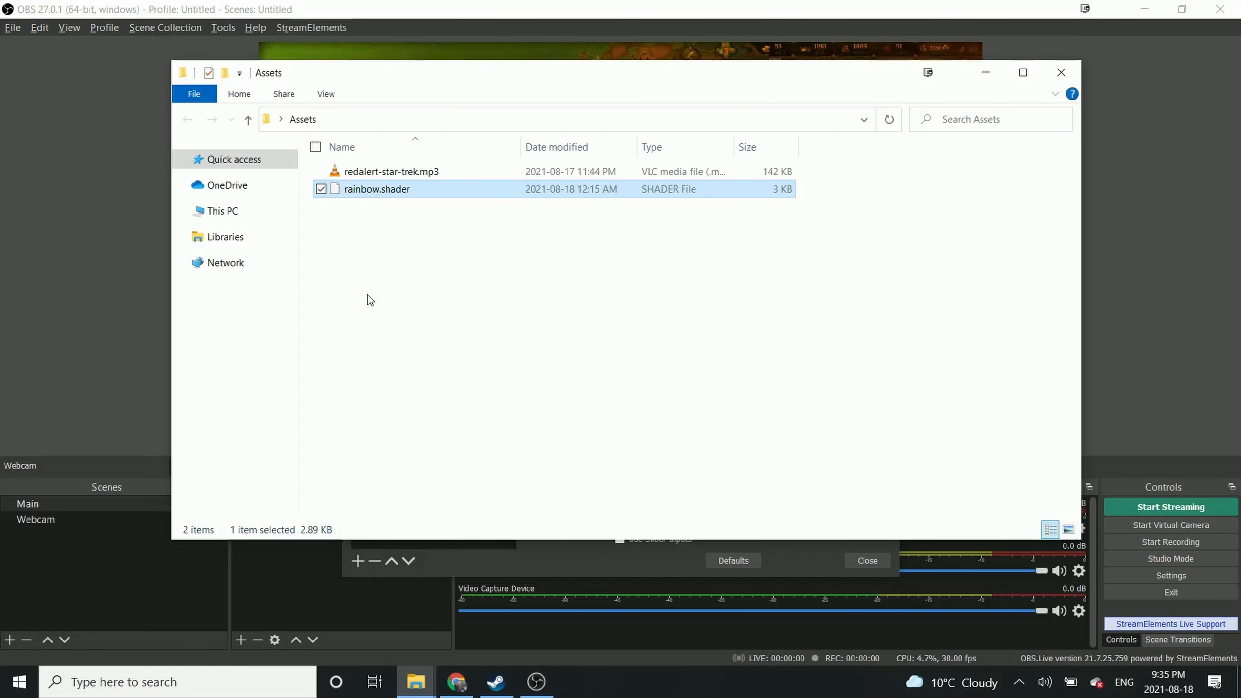
# Rename the copied shader file in the Assets folder as redalert.shader
pyautogui.press('F2')
pyautogui.write('reda')
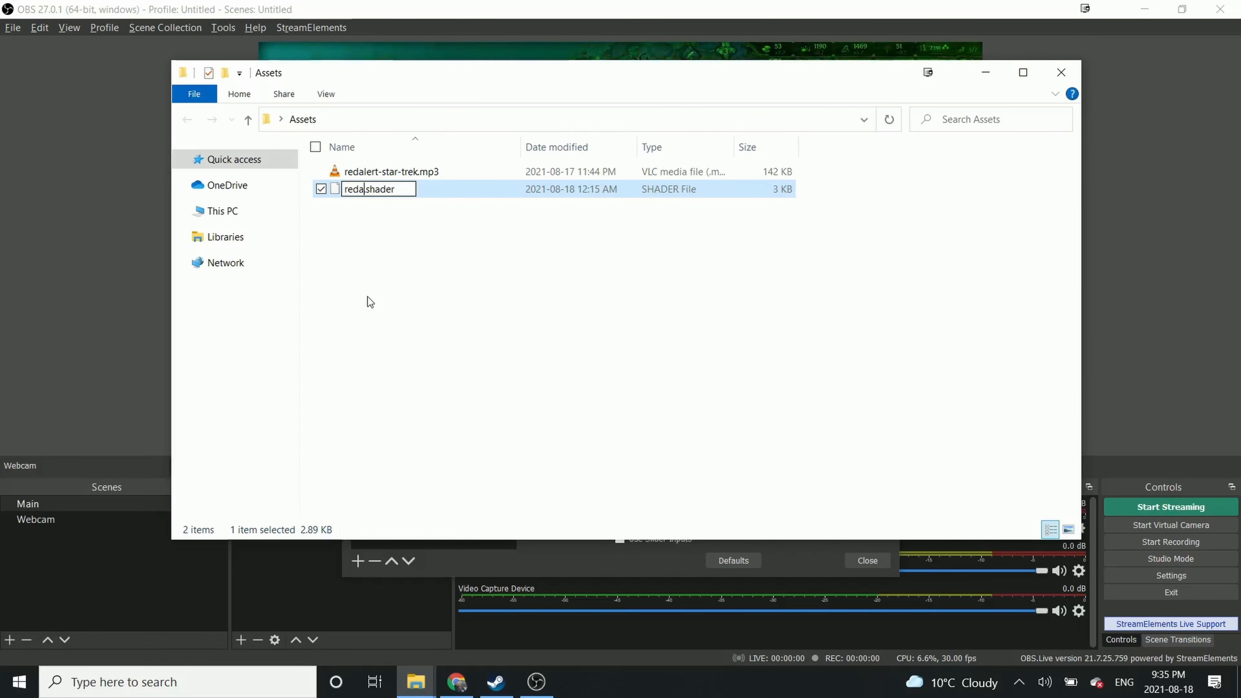
pyautogui.write('lert')
pyautogui.press('Return')
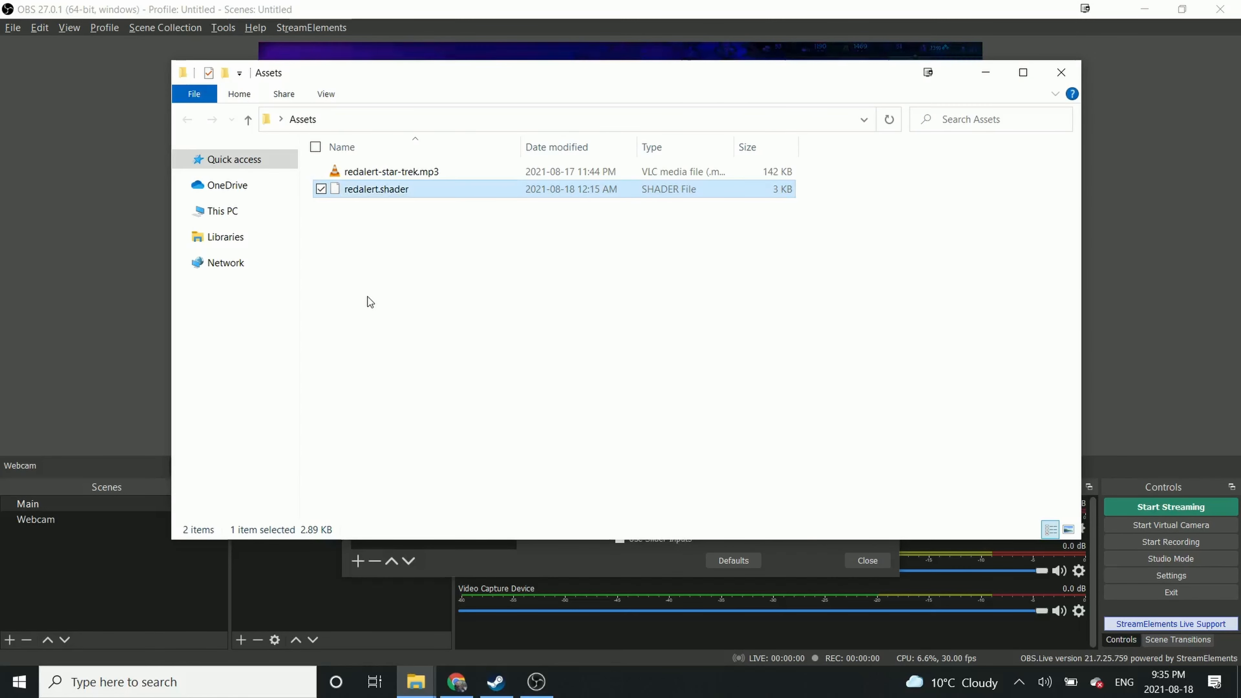
# Open redalert.shader for editing in Notepad++
pyautogui.doubleClick(405, 195)
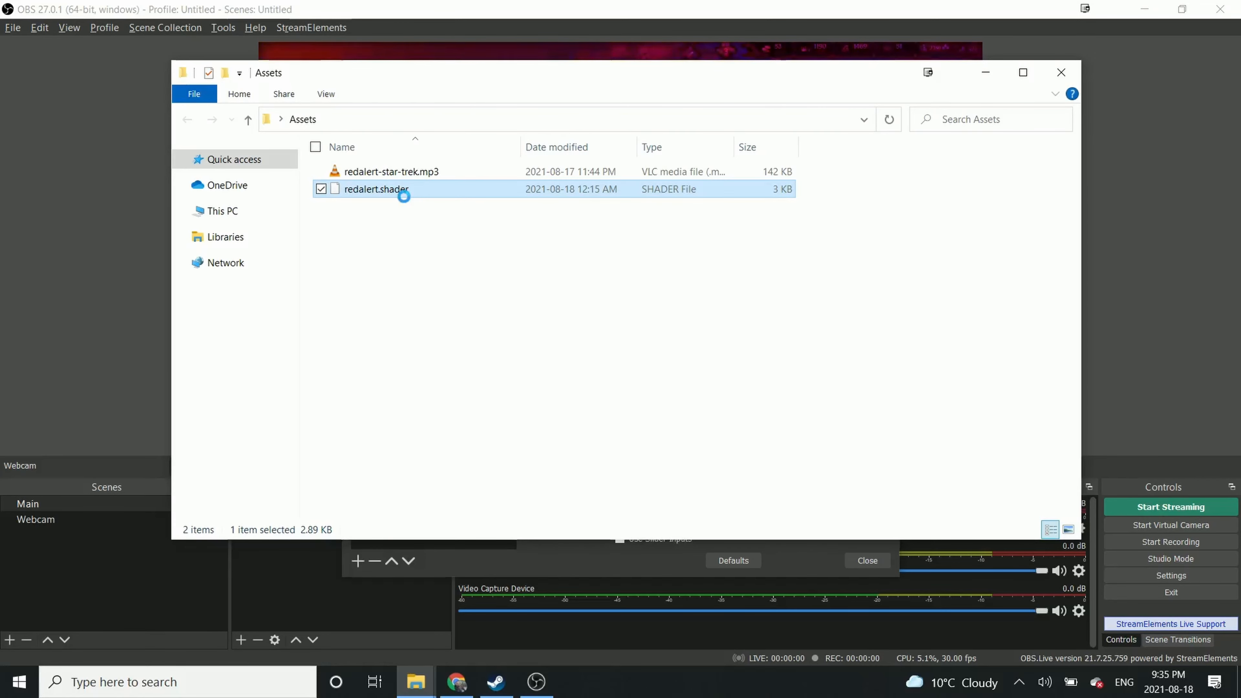
pyautogui.rightClick(404, 196)
pyautogui.click(465, 264)
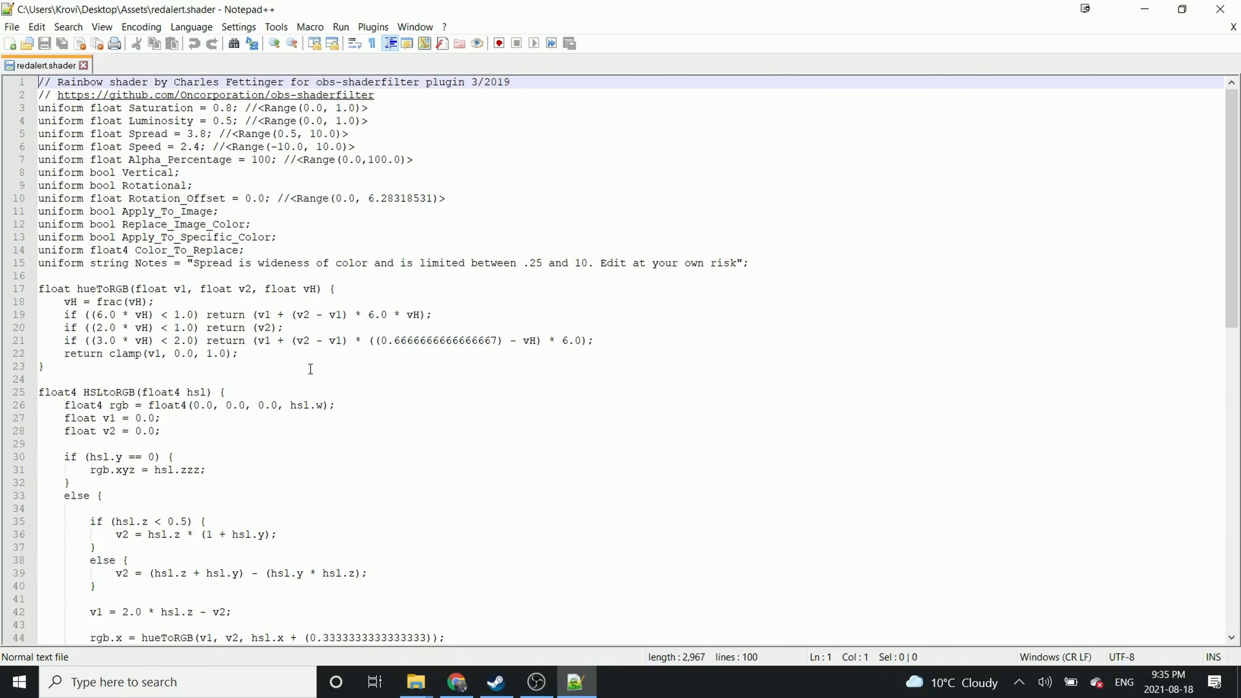
# In mainImage, add the line "rgba.y = 0.0;" directly below "float4 rgba = HSLtoRGB(hsl);"
pyautogui.scroll(-1, 313, 364)
pyautogui.scroll(1, 327, 364)
pyautogui.scroll(-2, 283, 320)
pyautogui.scroll(-4, 283, 320)
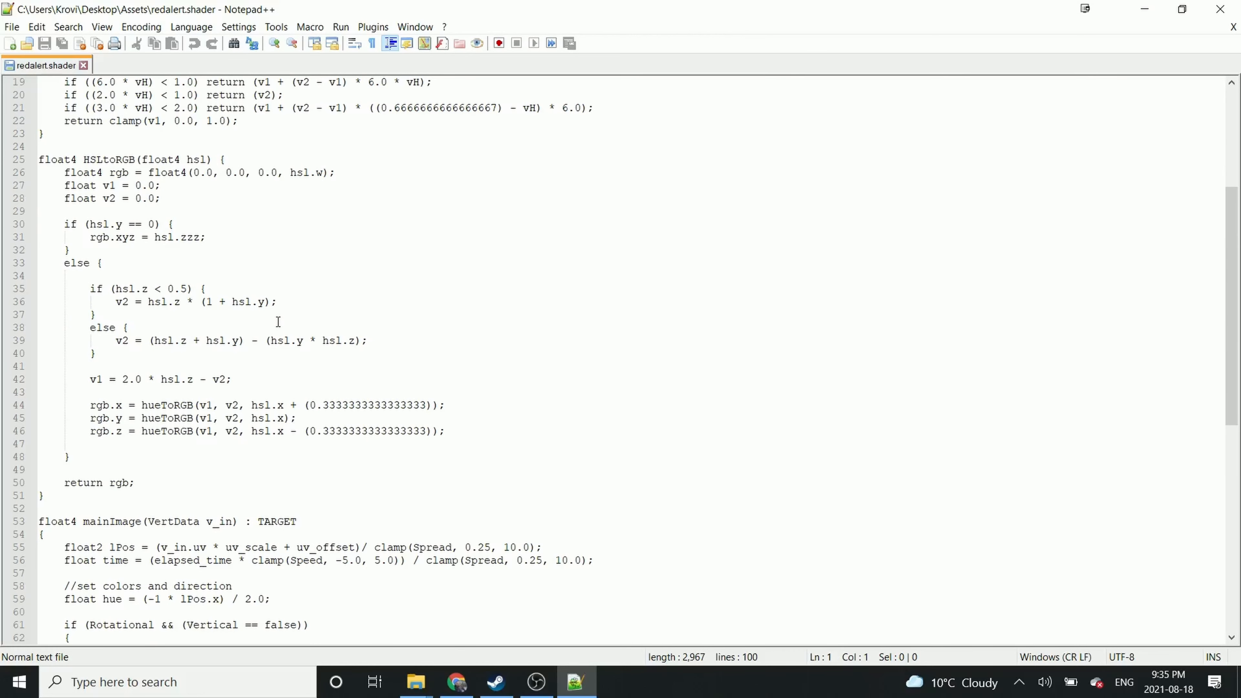
pyautogui.scroll(-9, 278, 321)
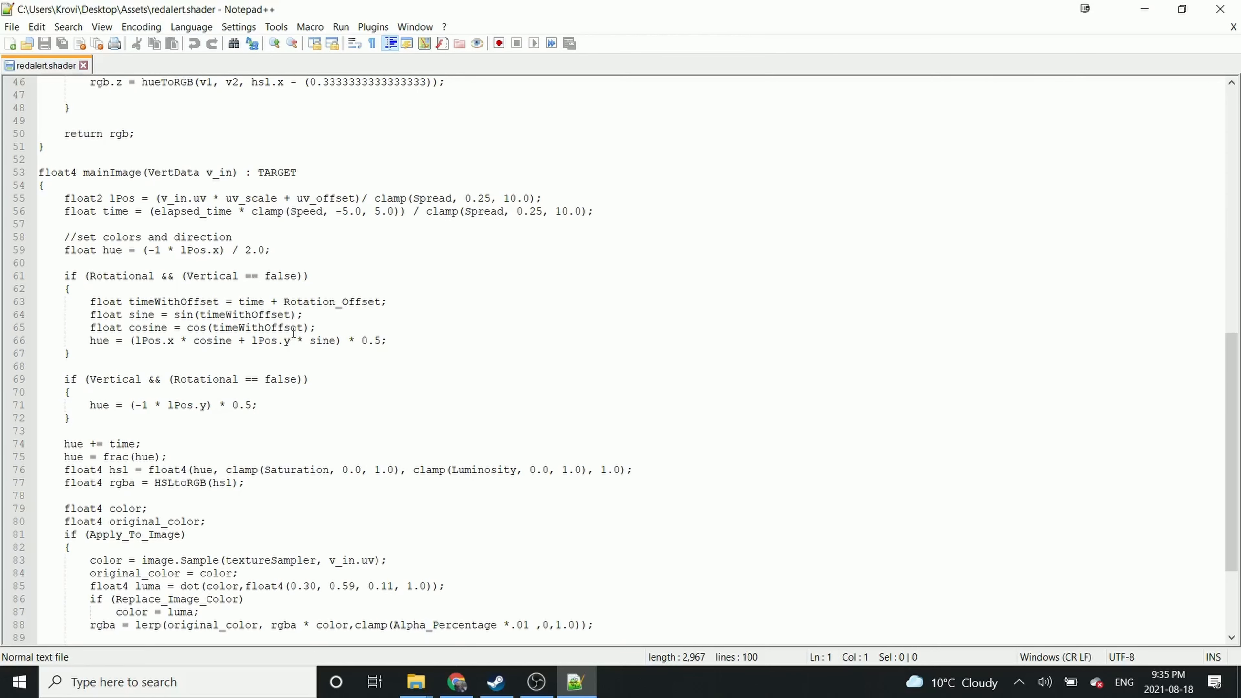
pyautogui.scroll(-4, 350, 384)
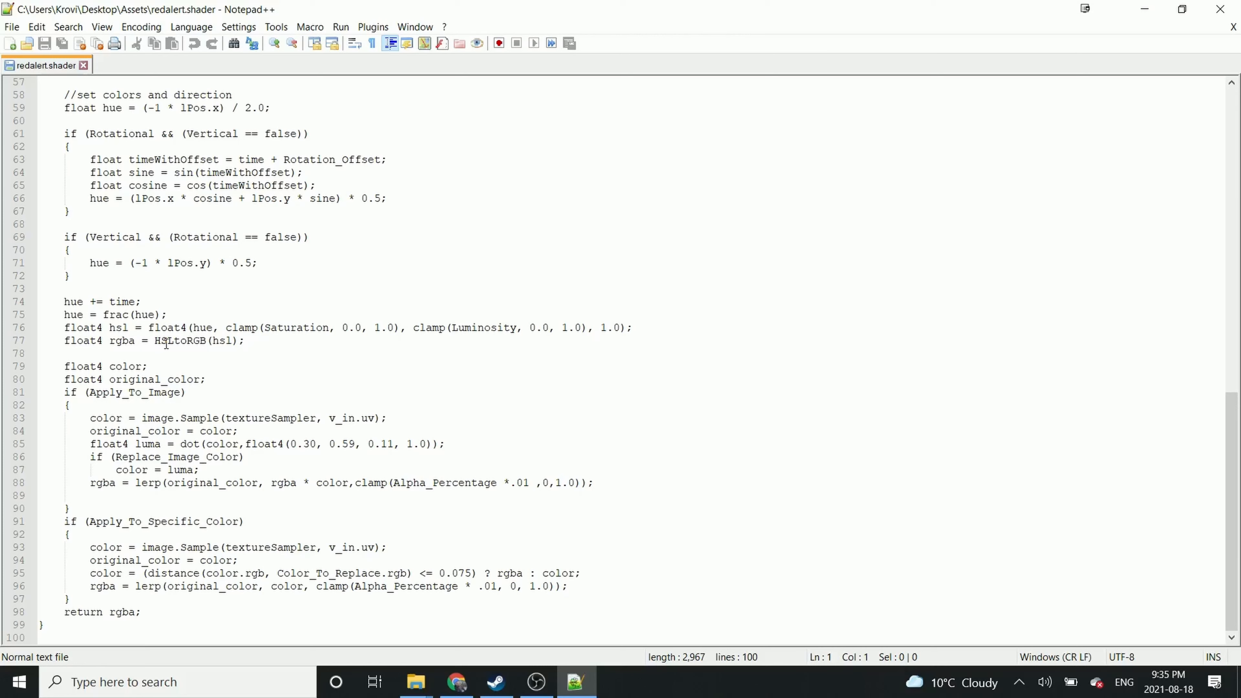
pyautogui.click(262, 342)
pyautogui.press('Return')
pyautogui.write('rgba')
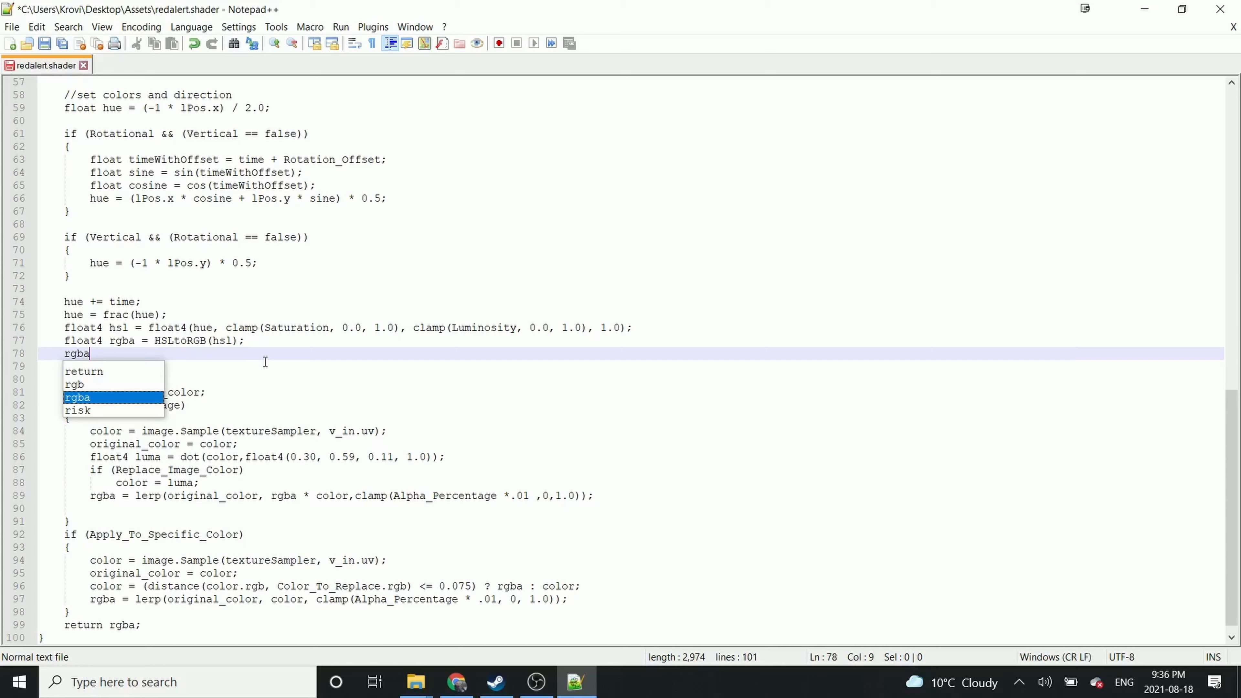
pyautogui.write('.')
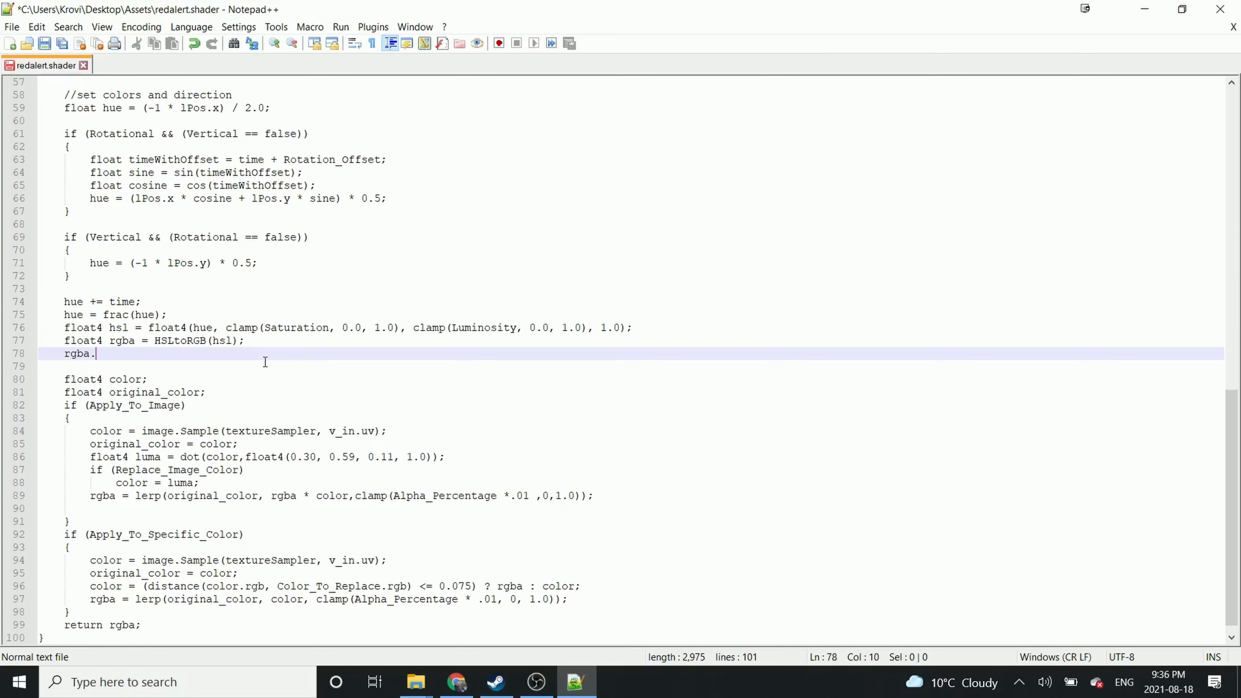
pyautogui.write('y')
pyautogui.press('Return')
pyautogui.press('BackSpace')
pyautogui.press('BackSpace')
# Add the line "rgba.z = 0.0;" below the rgba.y line and save redalert.shader
pyautogui.press('Return')
pyautogui.write('rga')
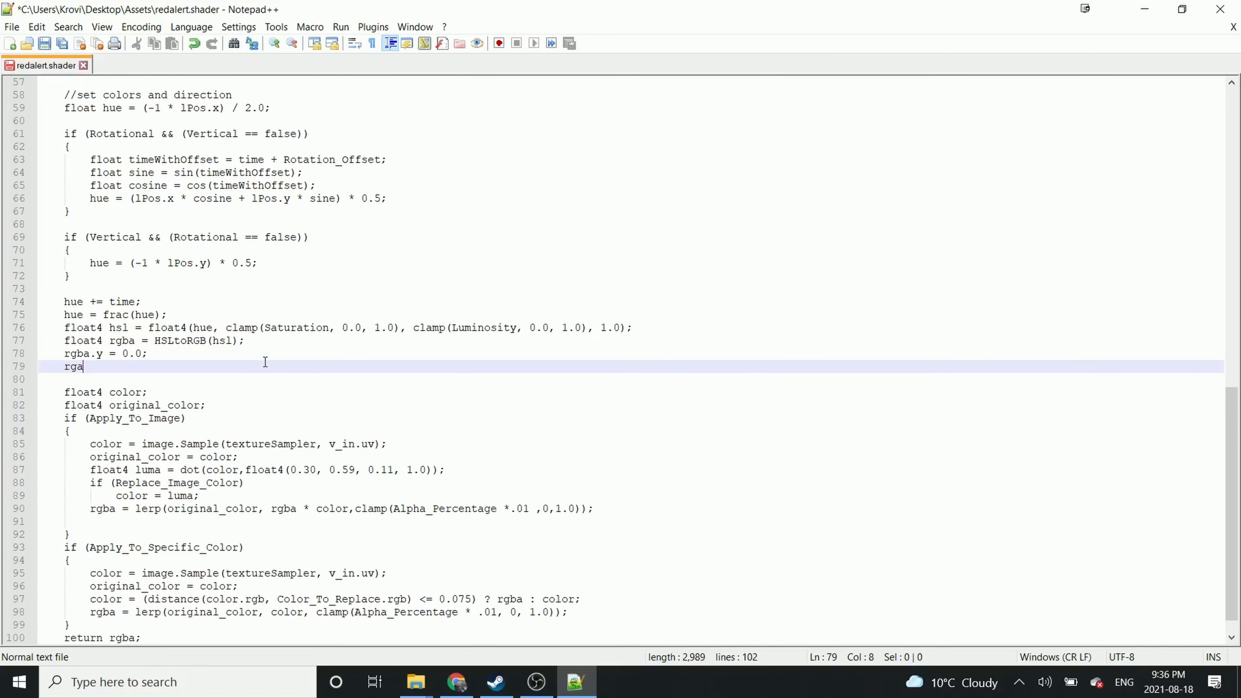
pyautogui.write('ba.z = 0.0;')
pyautogui.hotkey('ctrl', 's')
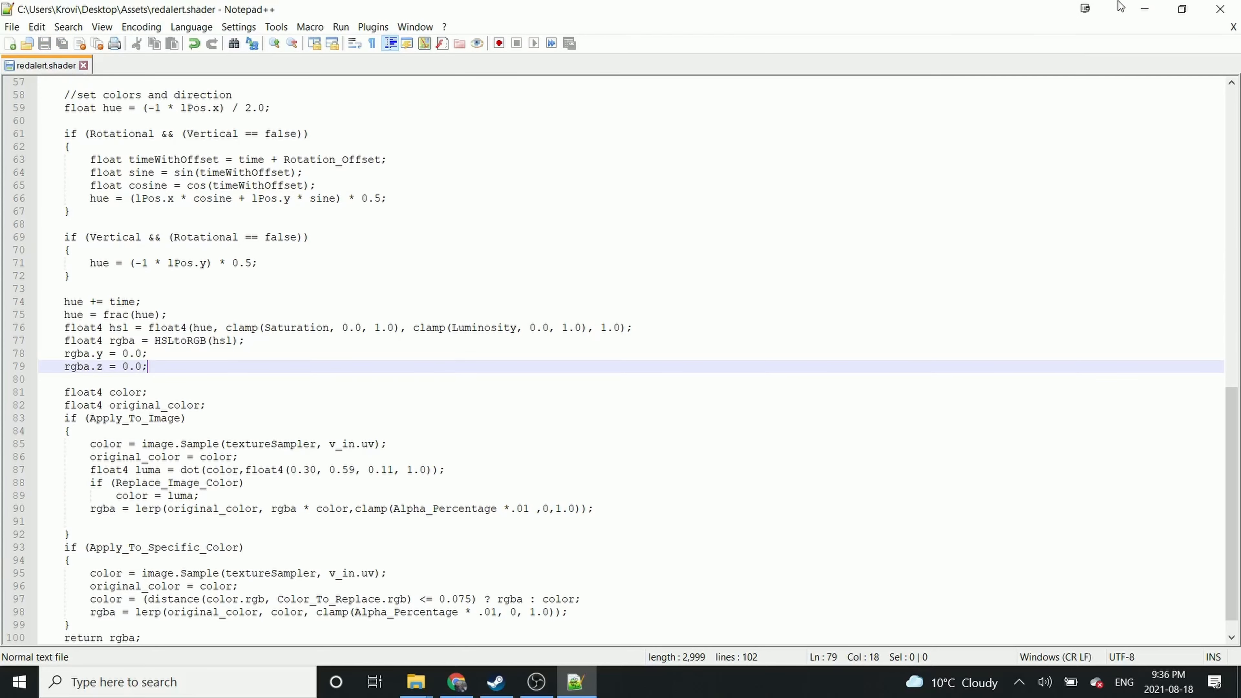
# Switch to OBS Studio and load redalert.shader from the Desktop Assets folder as the Rainbow filter's shader text file
pyautogui.click(1142, 7)
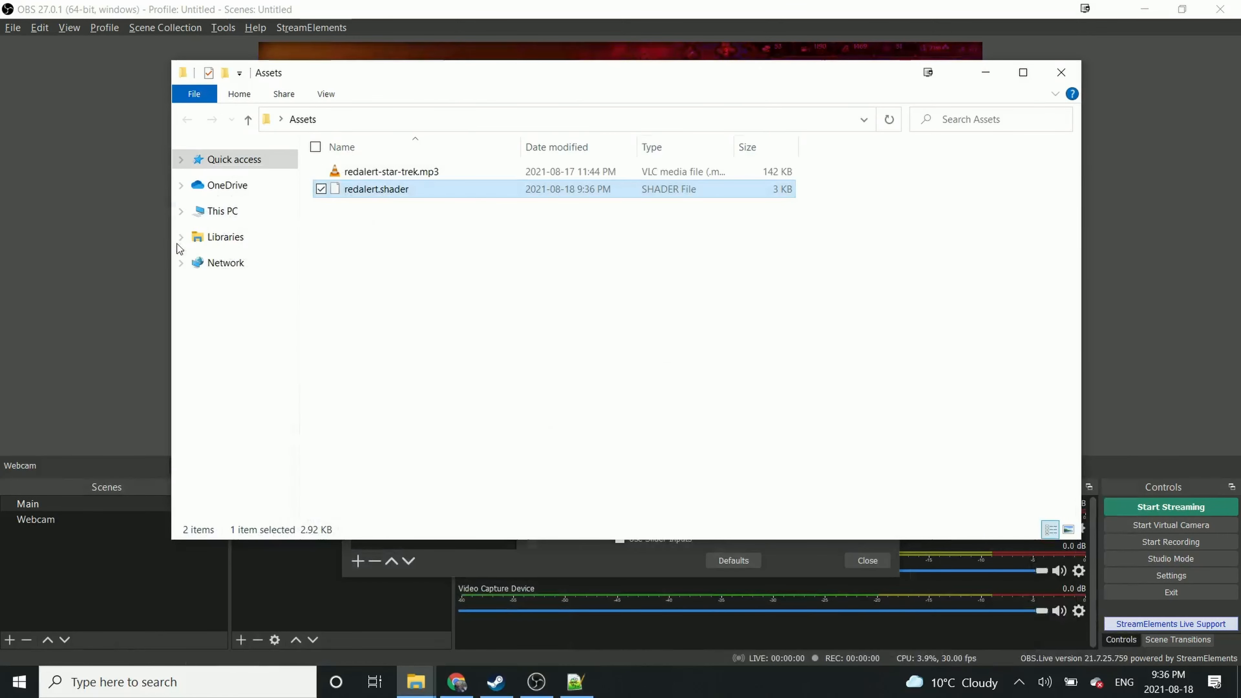
pyautogui.click(121, 279)
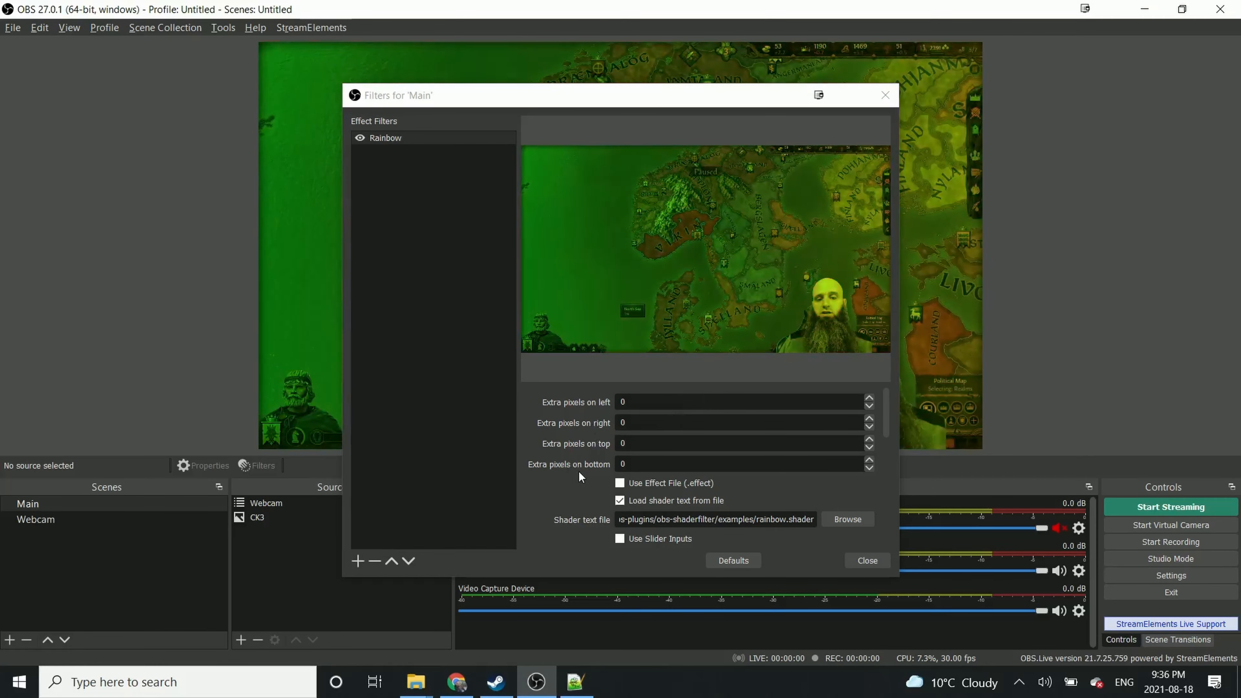
pyautogui.click(848, 519)
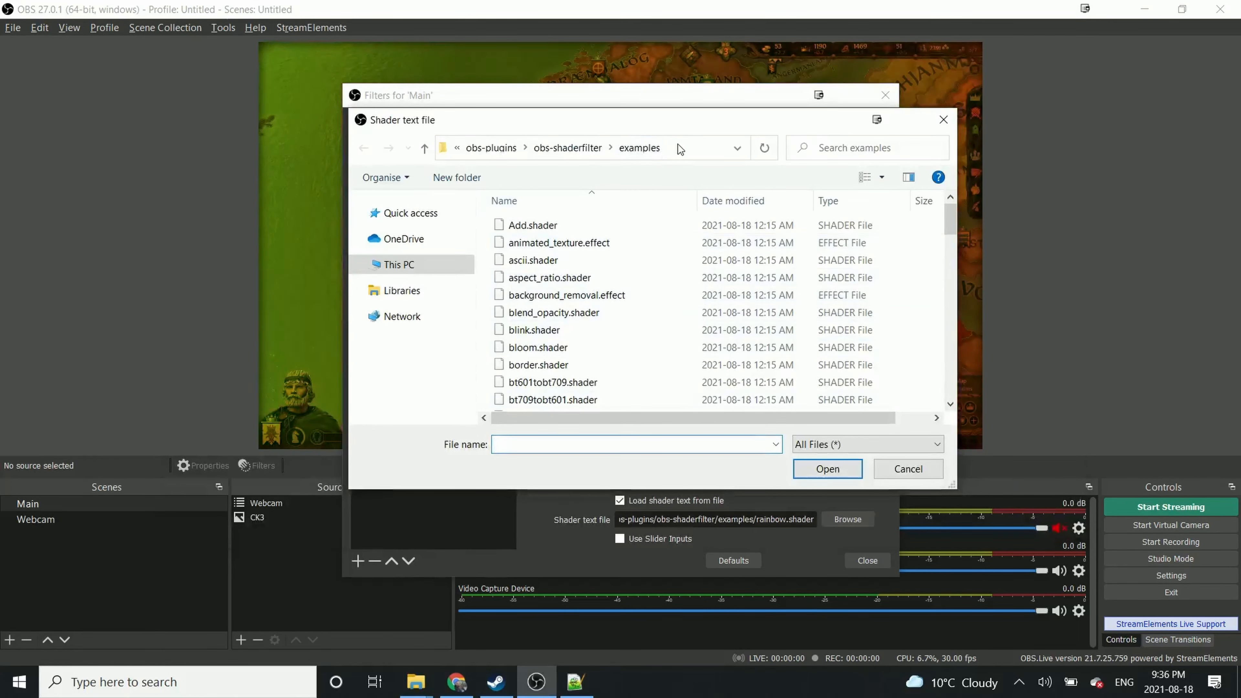
pyautogui.click(678, 144)
pyautogui.hotkey('ctrl', 'v')
pyautogui.press('Return')
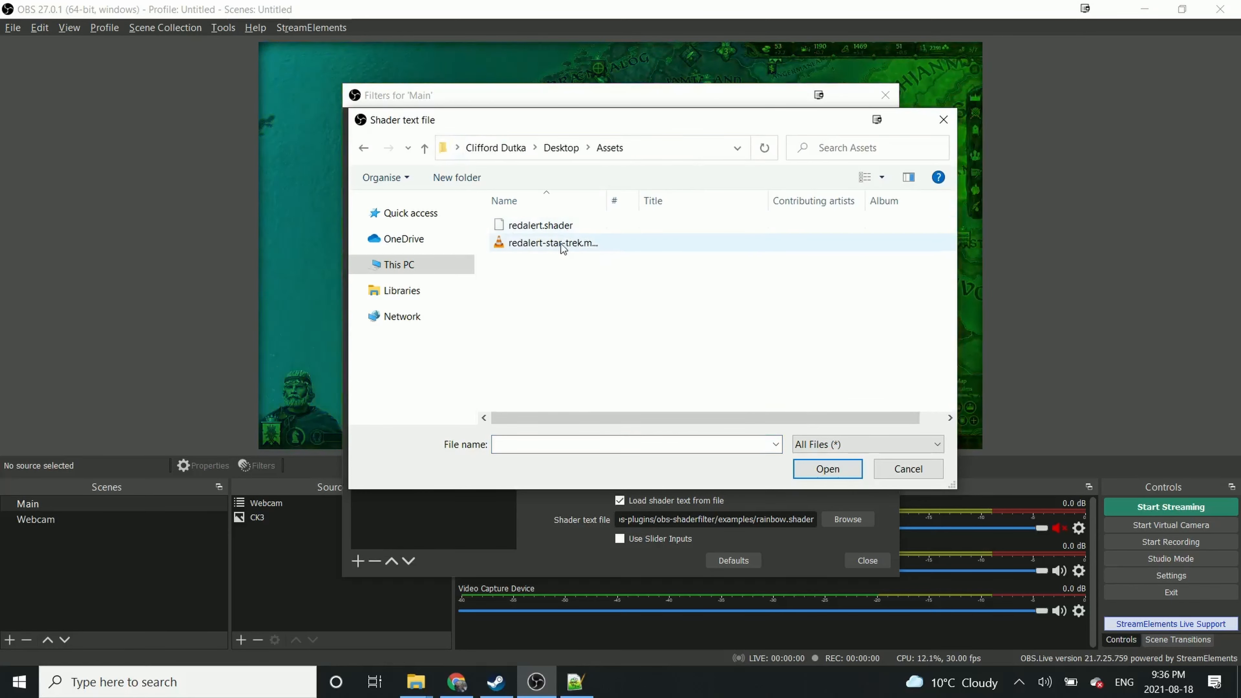
pyautogui.doubleClick(589, 225)
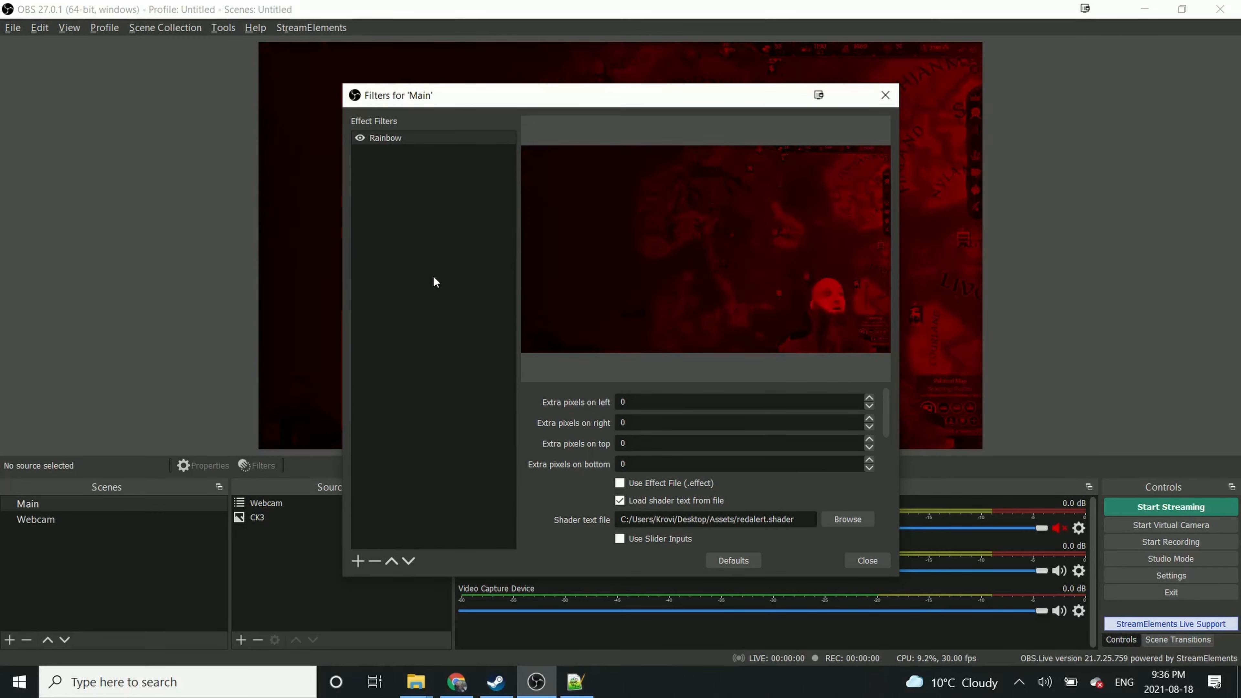
# Rename the Rainbow filter on the Main scene as Red Alert and close the filter settings
pyautogui.rightClick(404, 141)
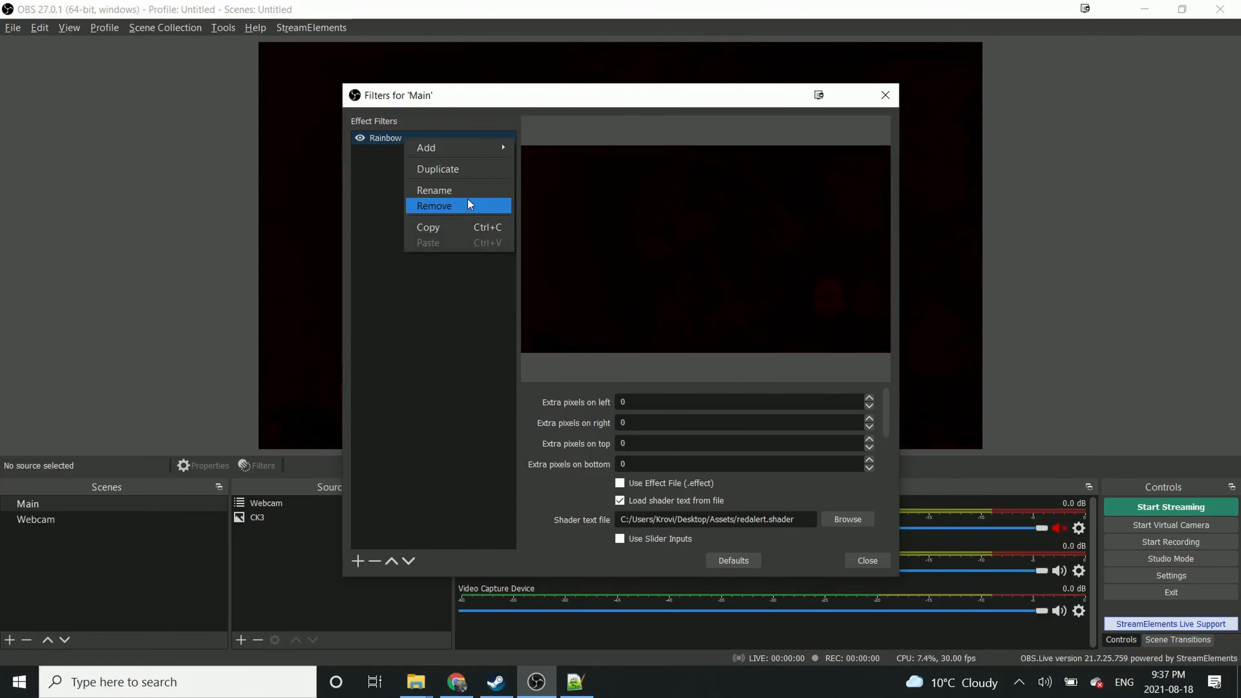
pyautogui.click(465, 192)
pyautogui.write('R')
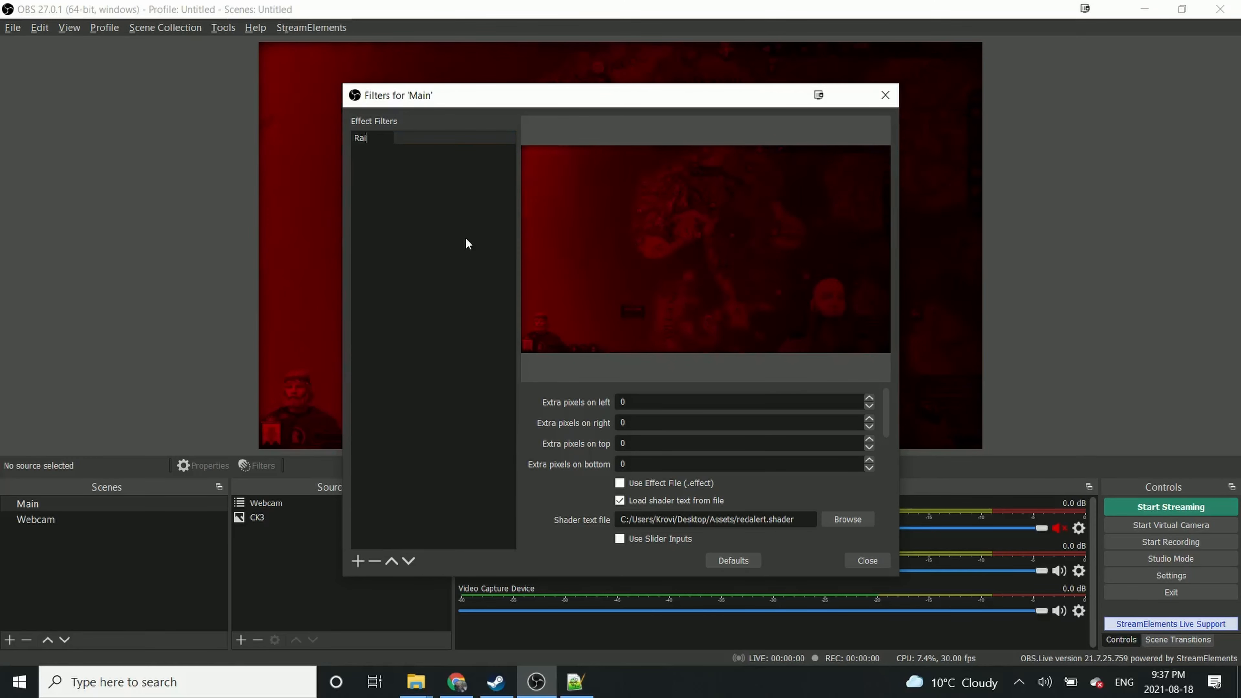
pyautogui.write('ed Alert')
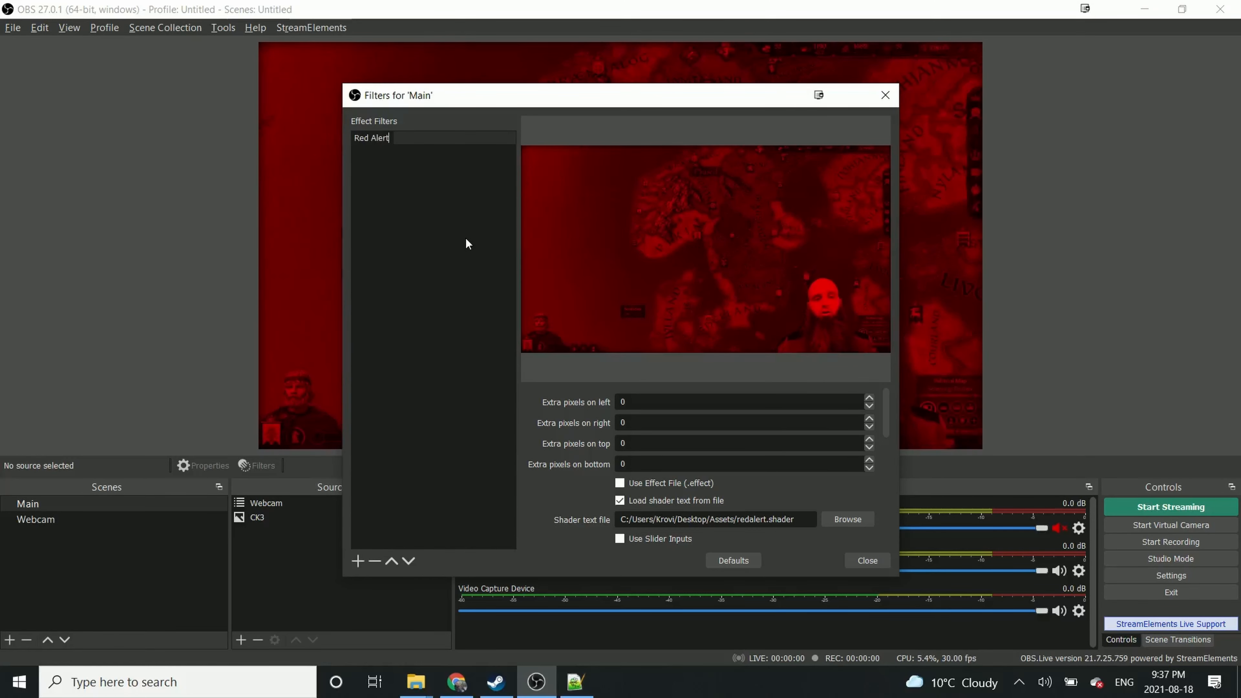
pyautogui.press('Return')
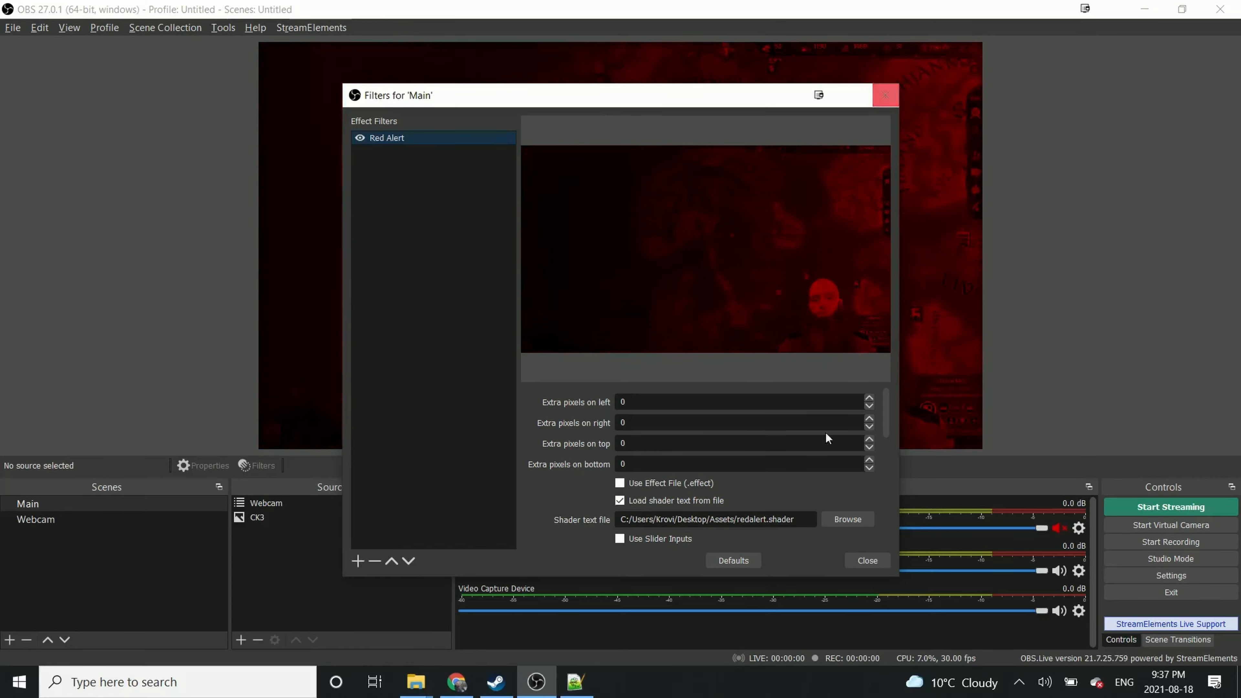
pyautogui.click(866, 561)
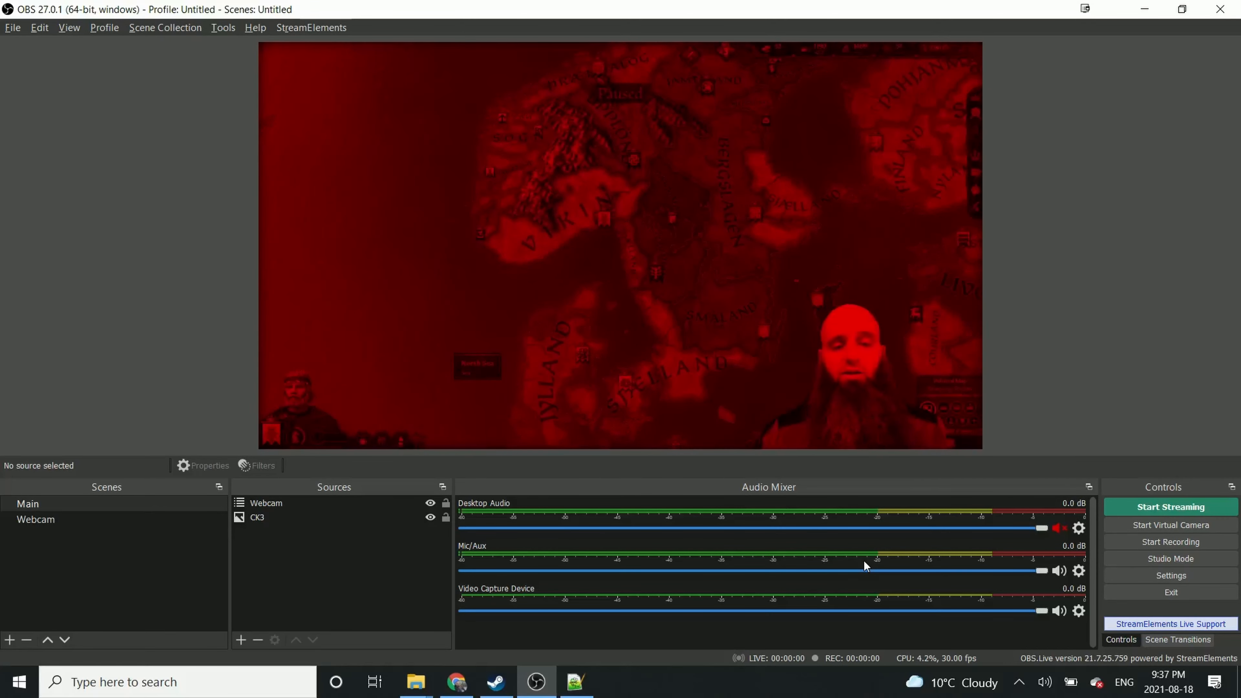
pyautogui.rightClick(98, 563)
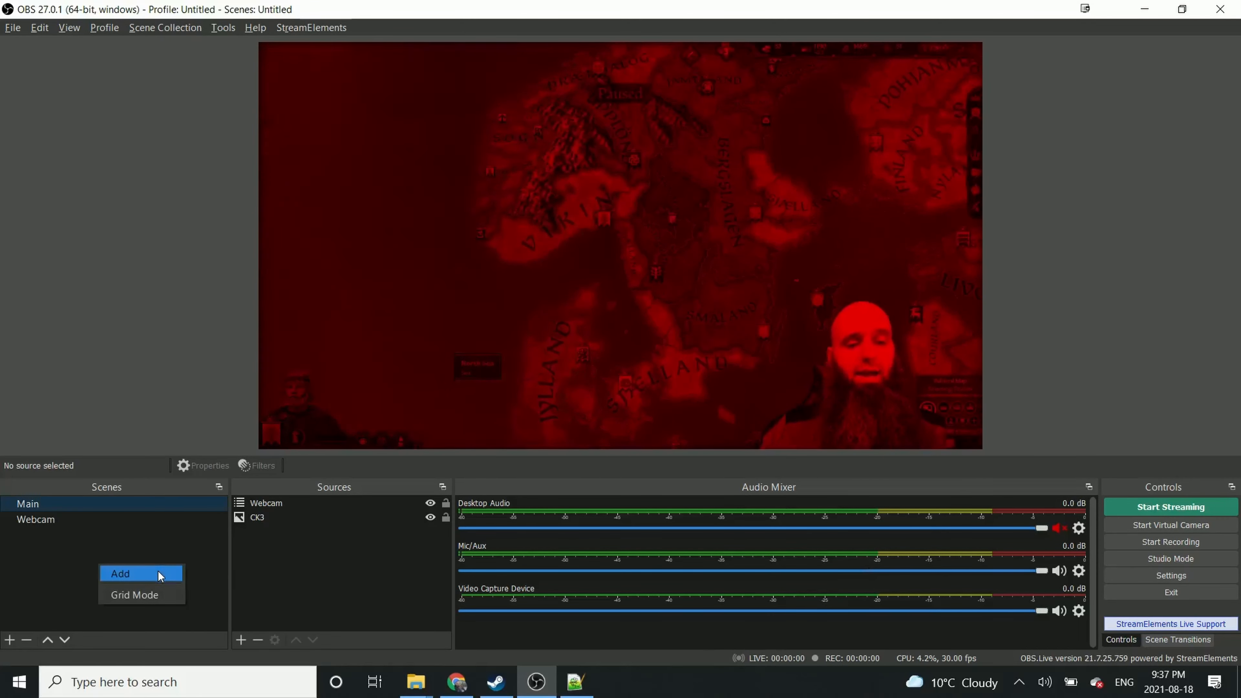
pyautogui.click(157, 573)
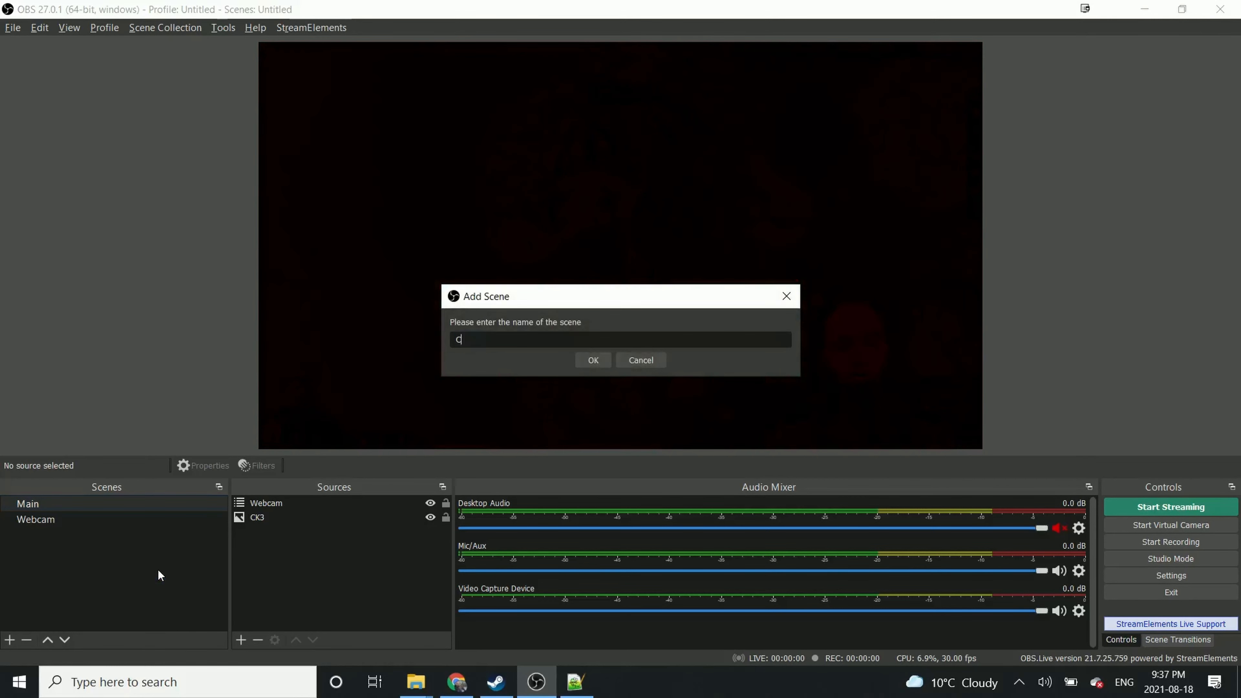
pyautogui.write('Camera')
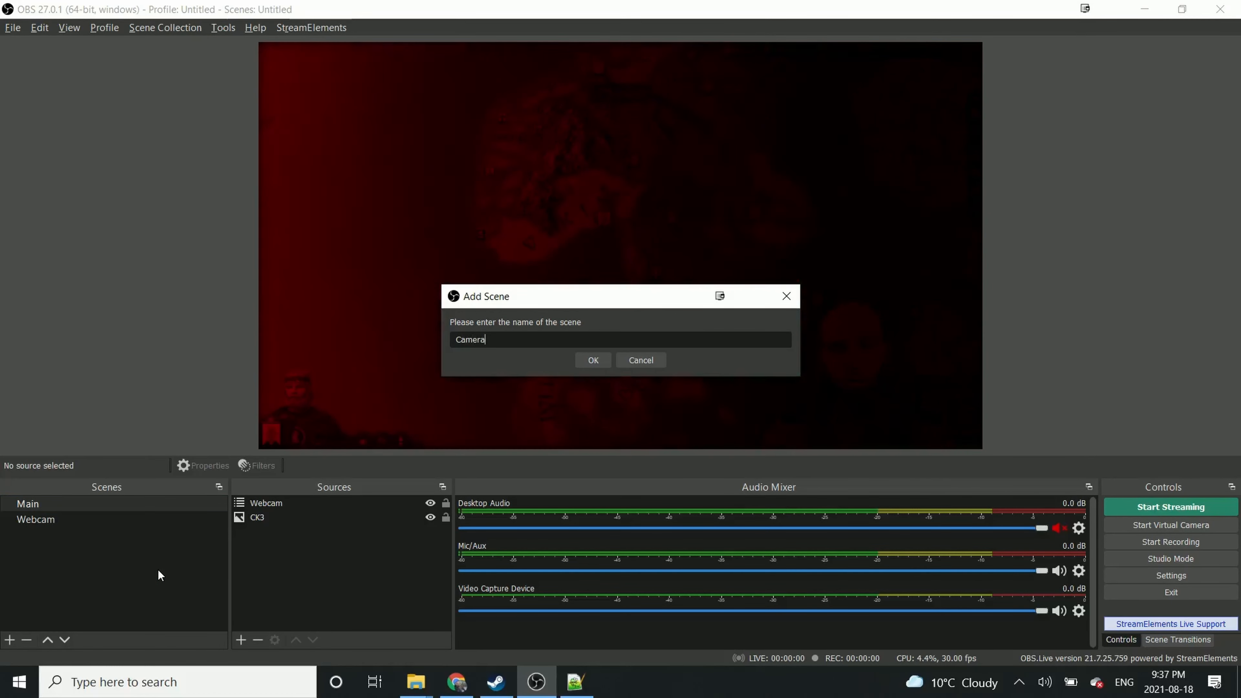
pyautogui.write('Effects')
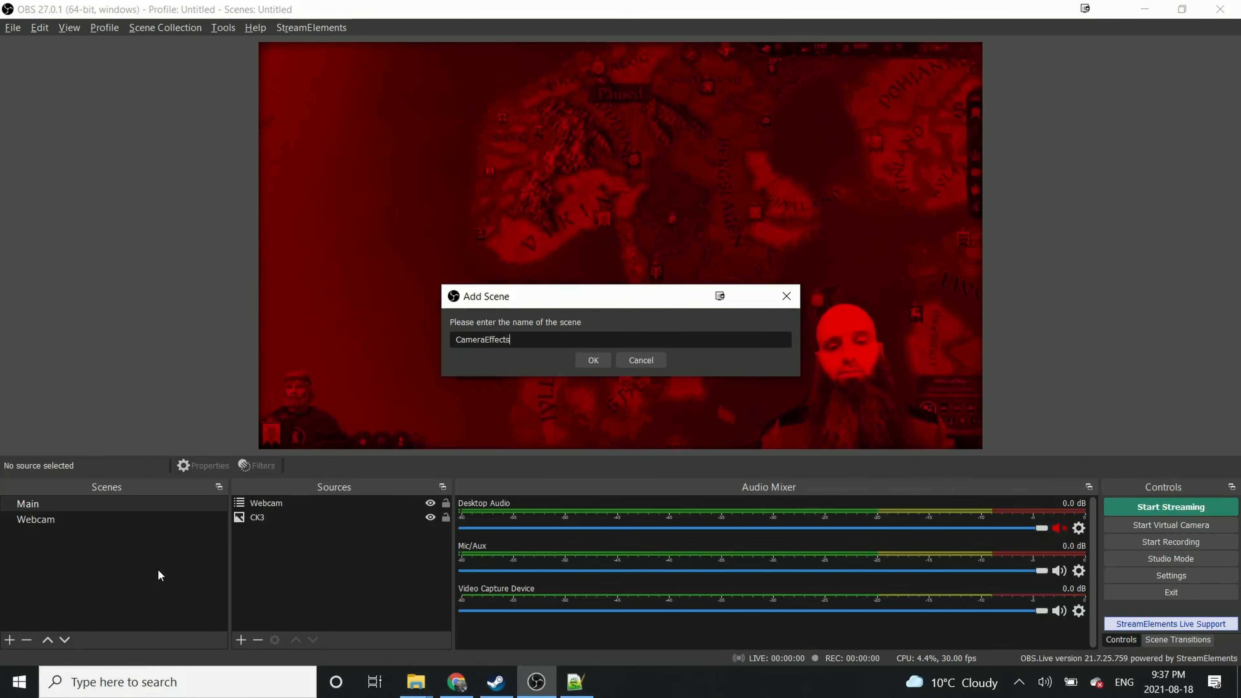
pyautogui.press('Return')
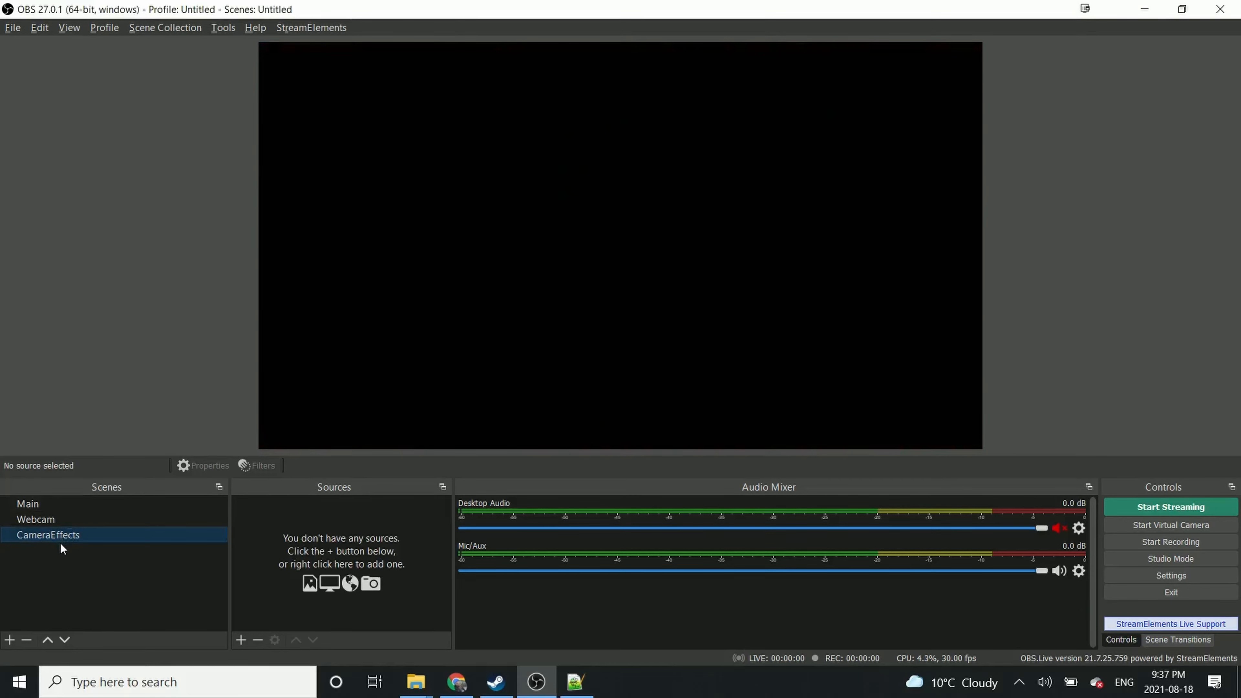
pyautogui.press('Delete')
pyautogui.press('Return')
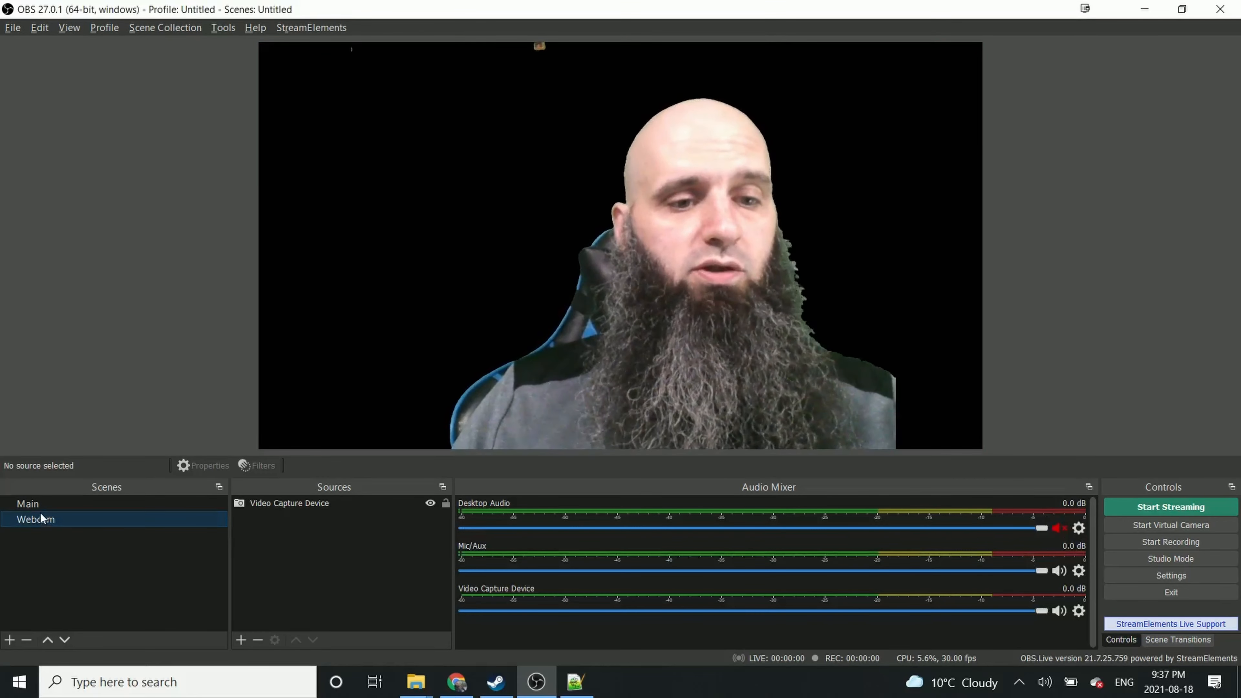
# Duplicate the Main scene as Camera Effects and place the copy directly below Main in the scene order
pyautogui.rightClick(32, 502)
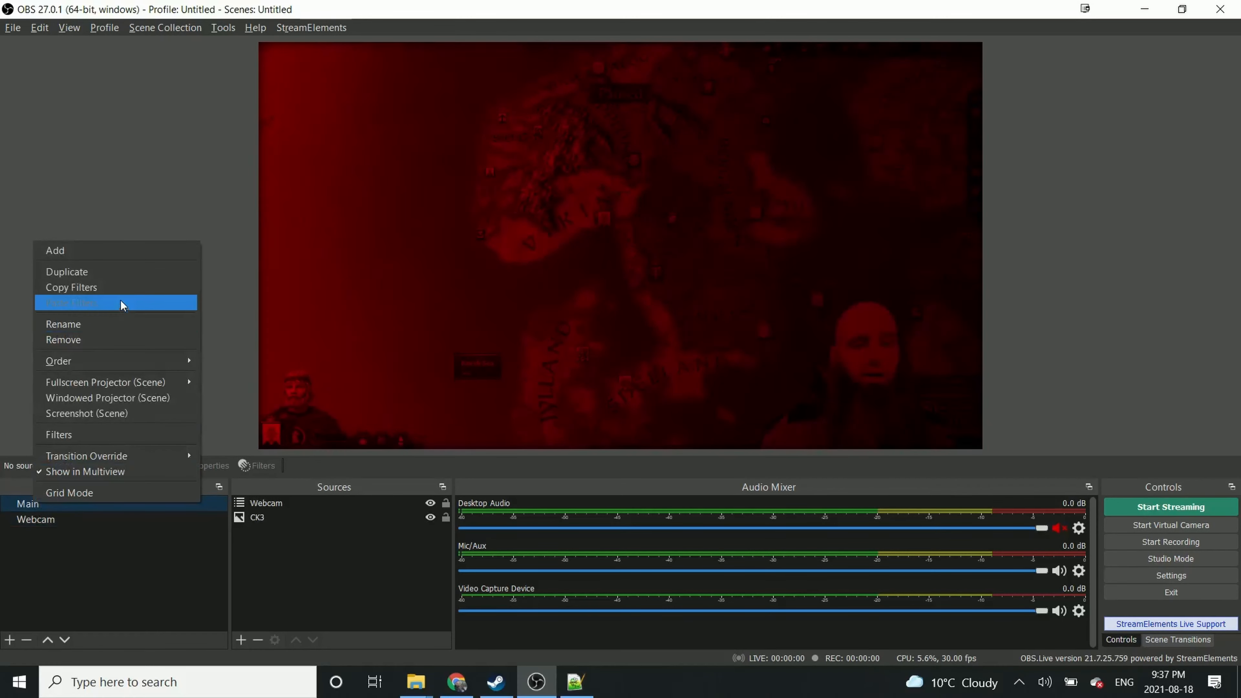
pyautogui.click(125, 276)
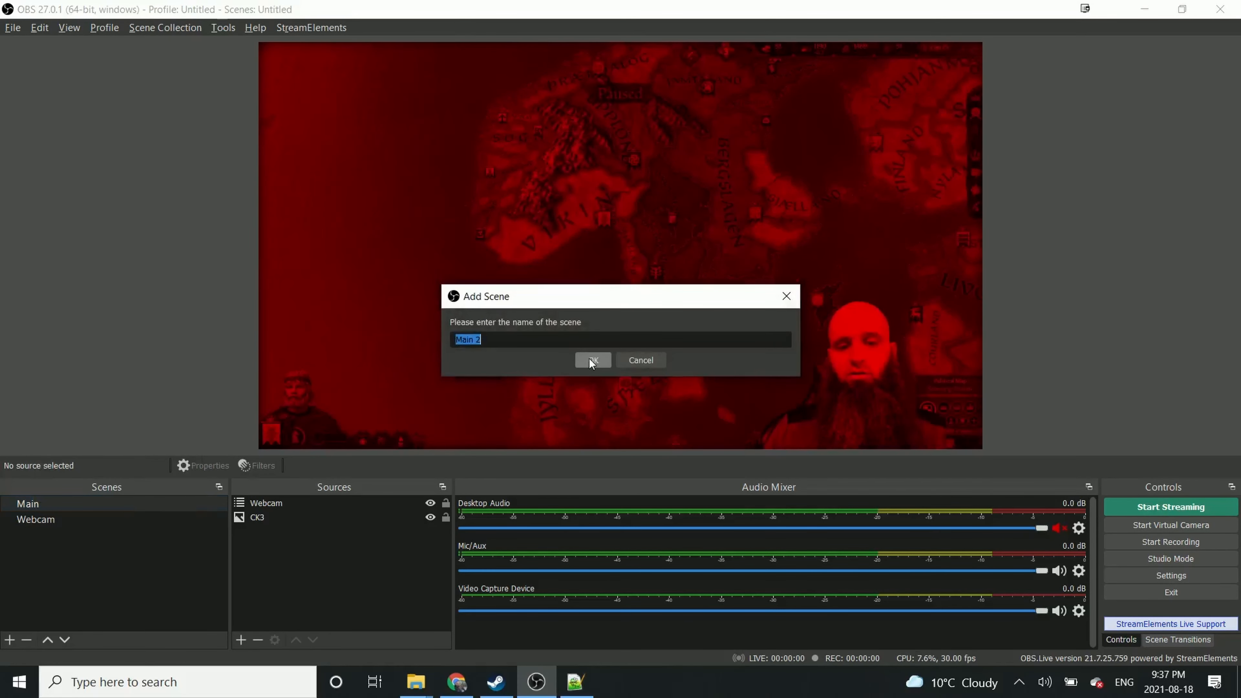
pyautogui.write('Camera Effects')
pyautogui.press('Return')
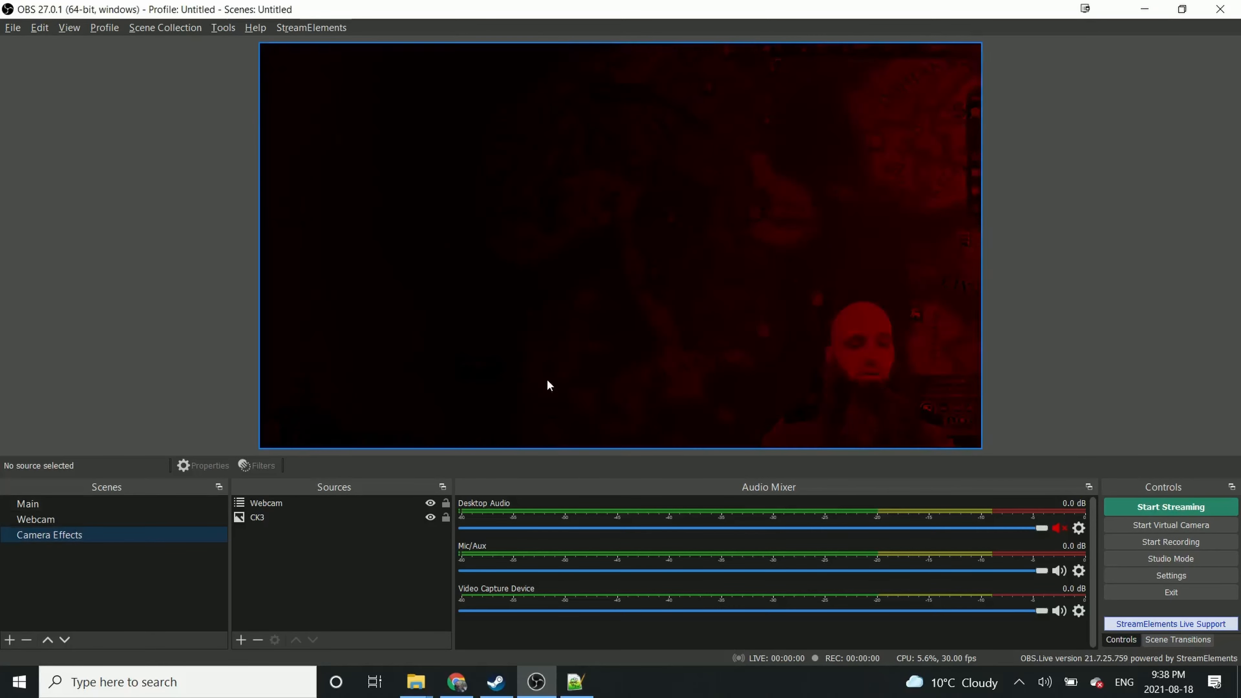
pyautogui.moveTo(39, 537); pyautogui.dragTo(43, 504)
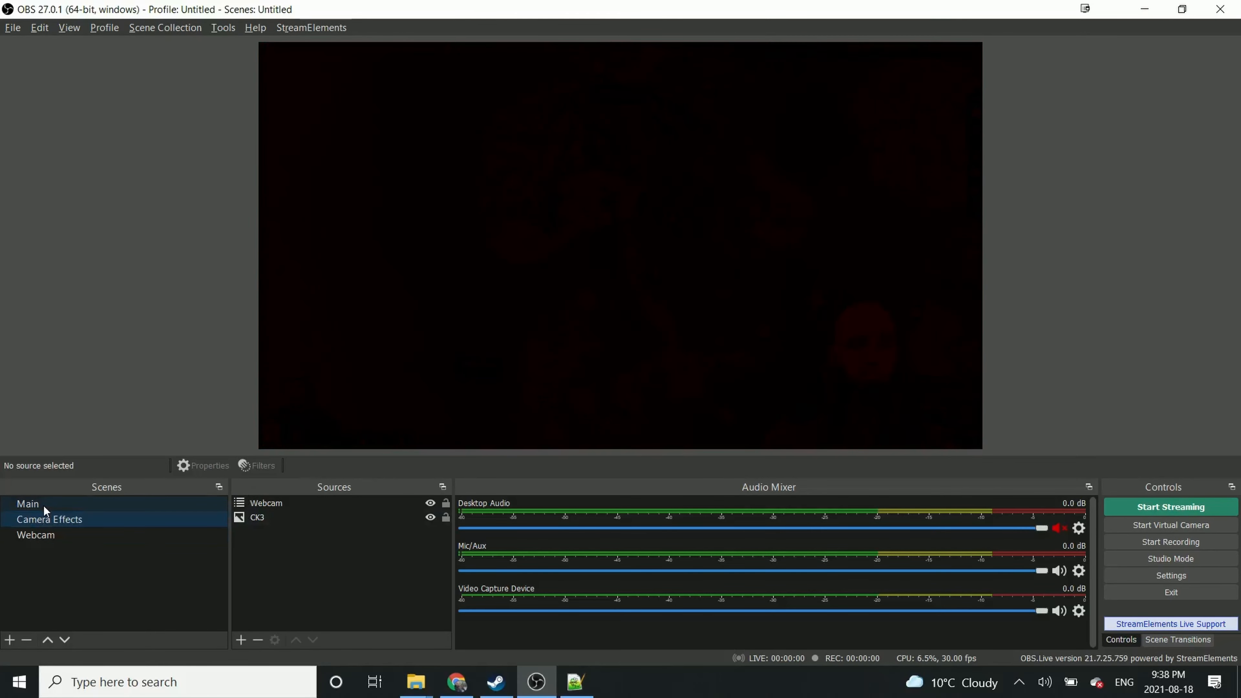
# Disable the Red Alert filter on the Main scene and close its filter settings
pyautogui.rightClick(43, 504)
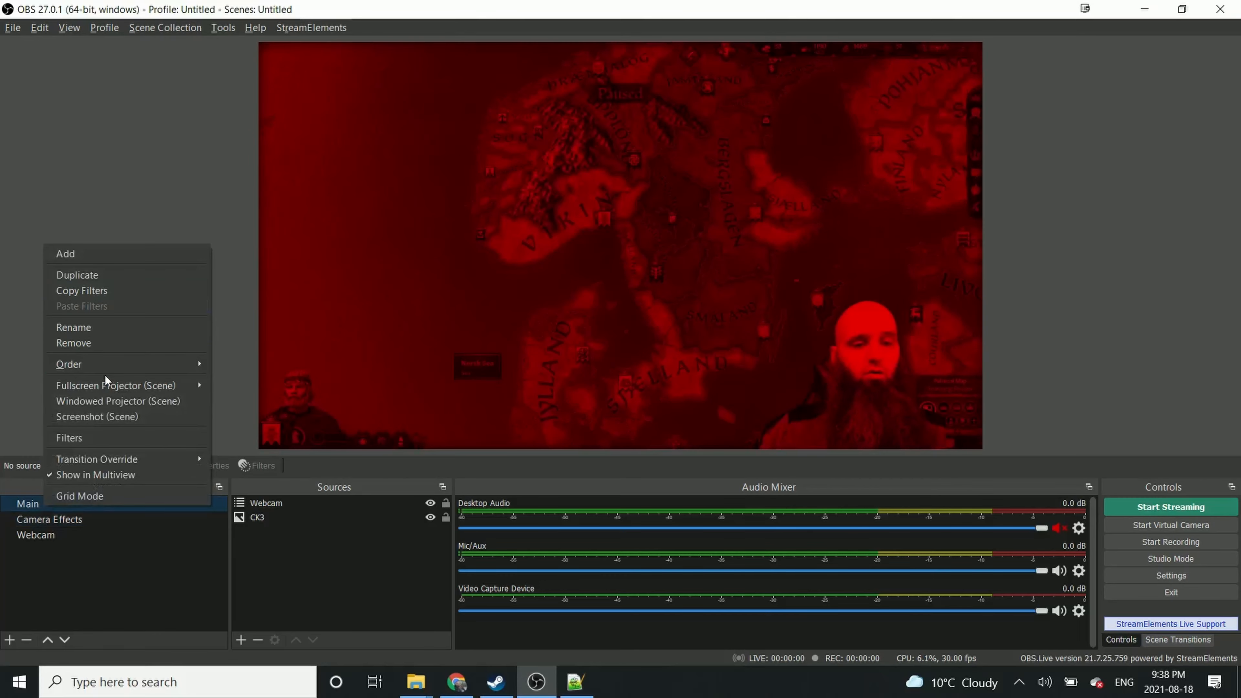
pyautogui.click(100, 439)
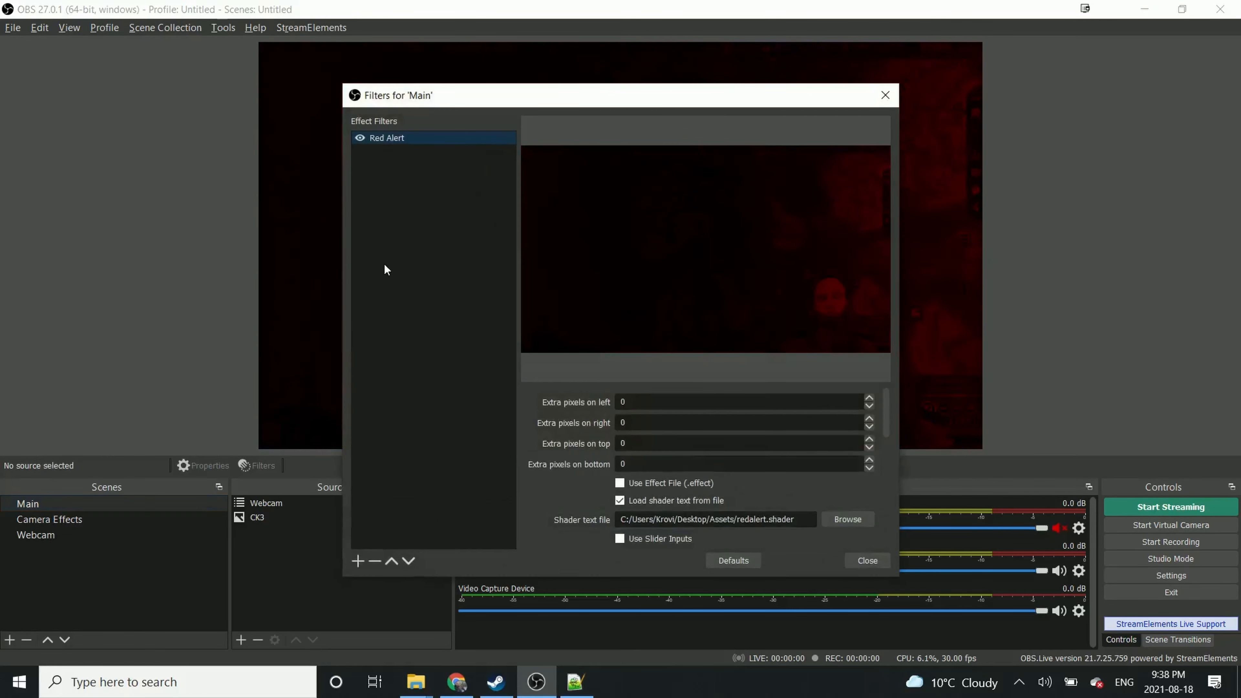
pyautogui.click(362, 138)
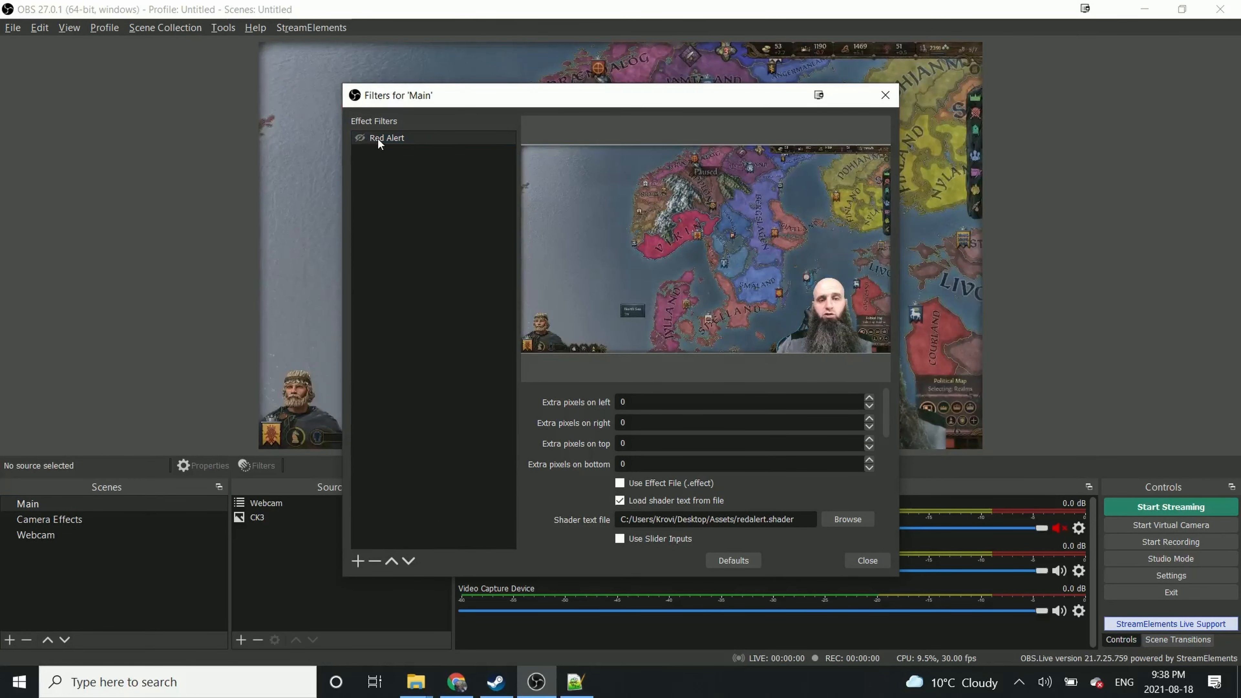
pyautogui.click(872, 567)
# Remove the CK3 source from the Camera Effects scene
pyautogui.click(51, 520)
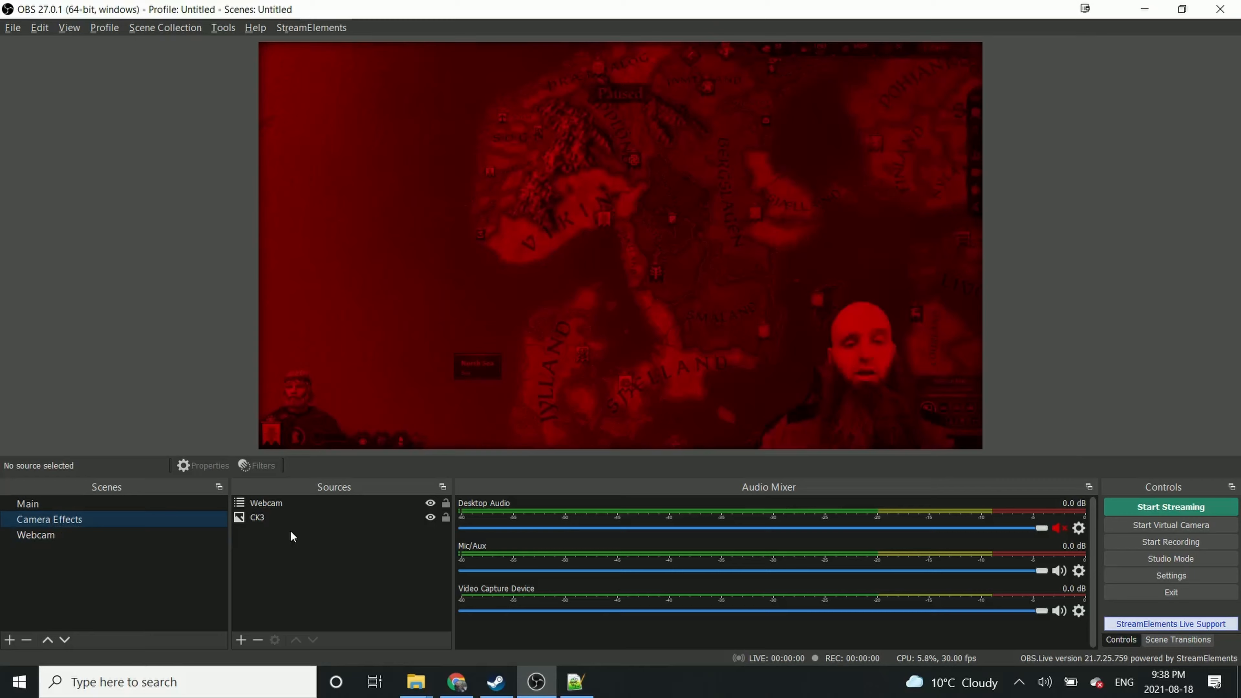
pyautogui.click(254, 518)
pyautogui.press('Delete')
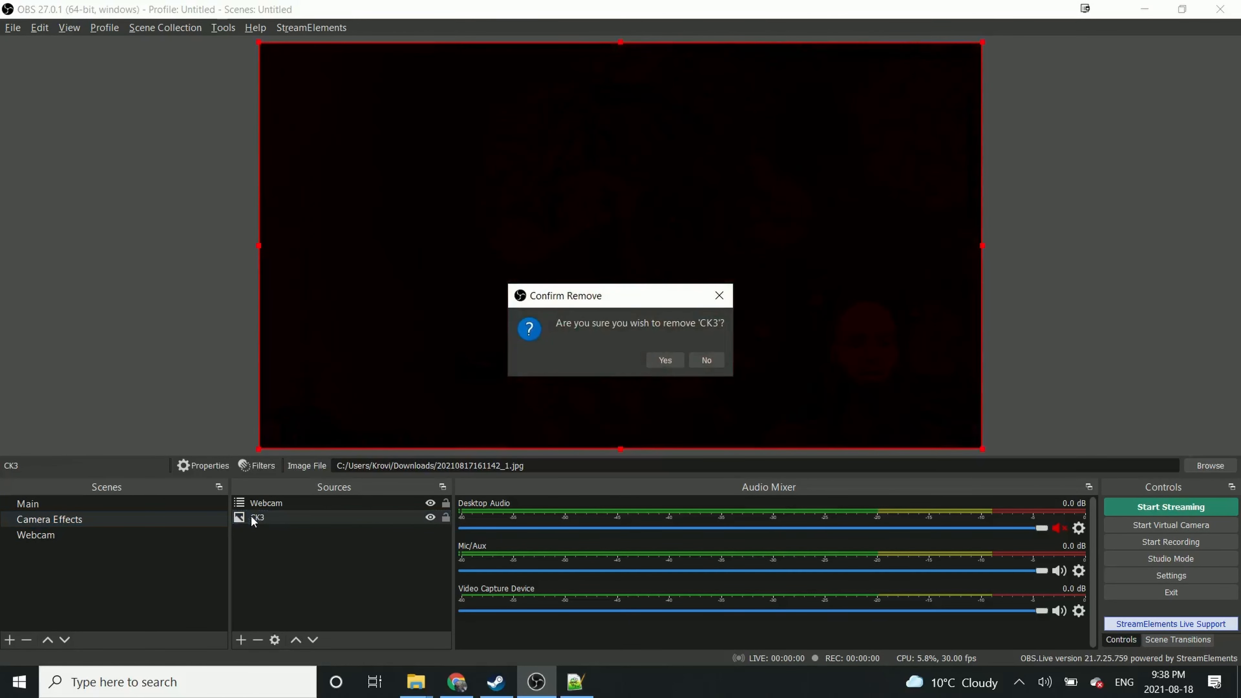
pyautogui.press('Return')
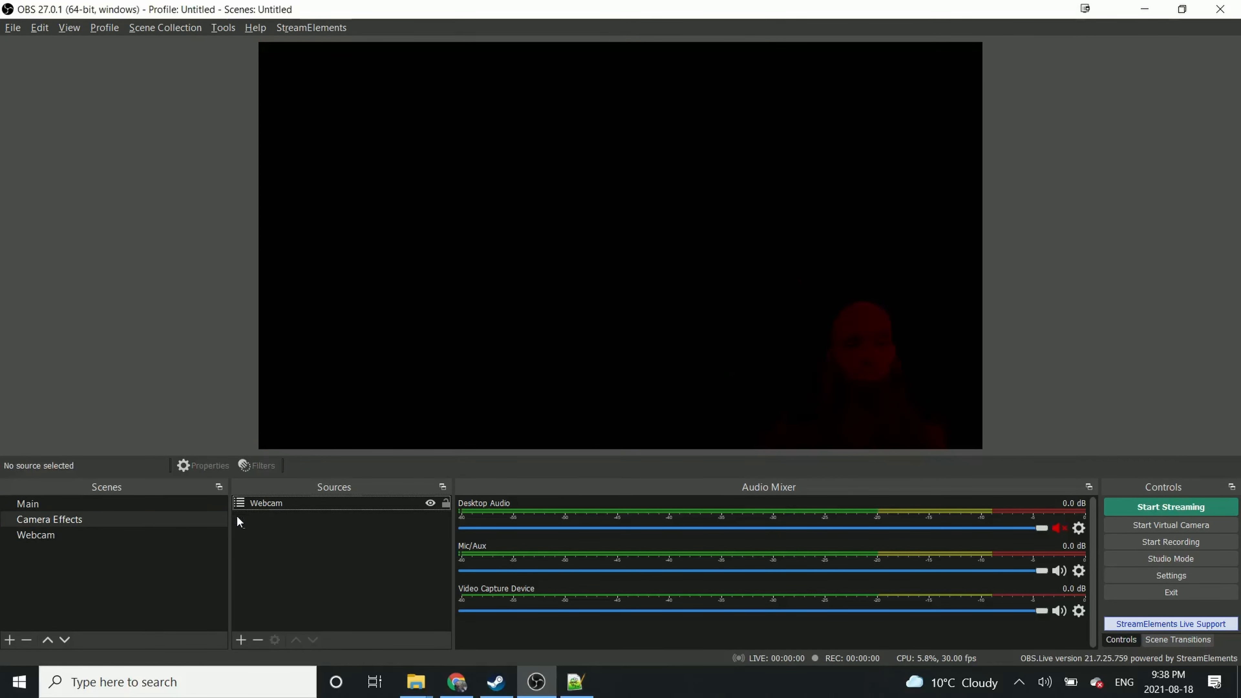
# Remove the Webcam source from the Main scene
pyautogui.click(35, 509)
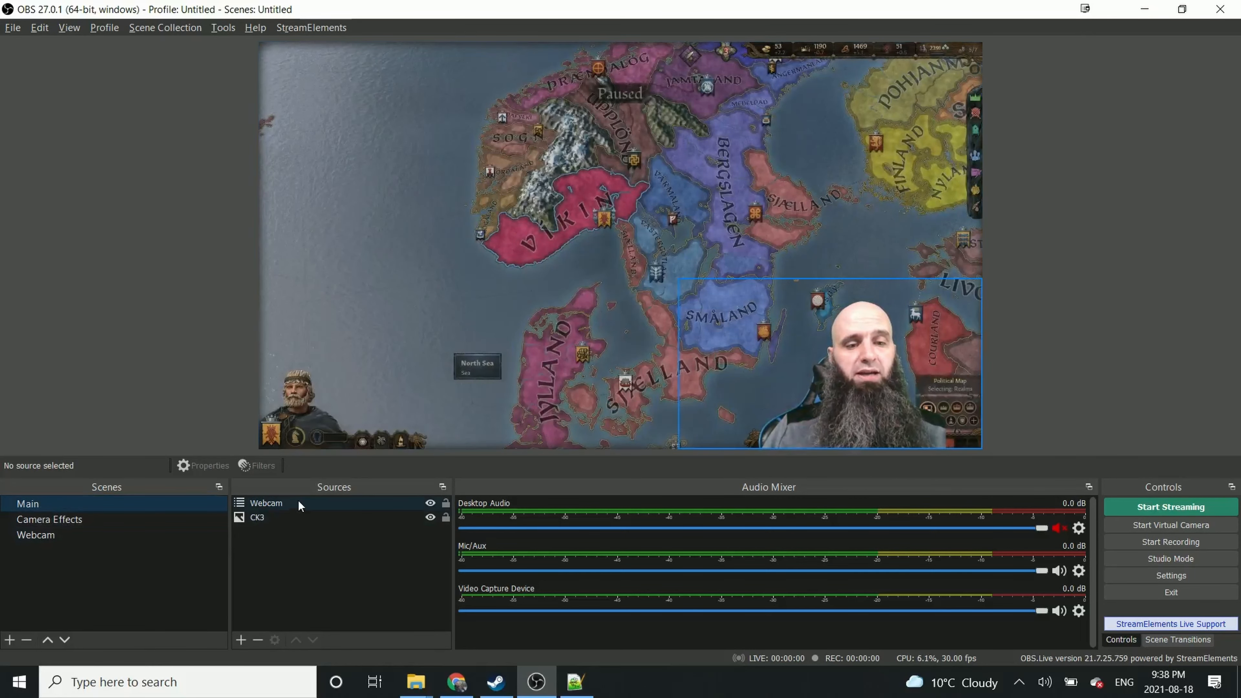
pyautogui.click(270, 502)
pyautogui.press('Delete')
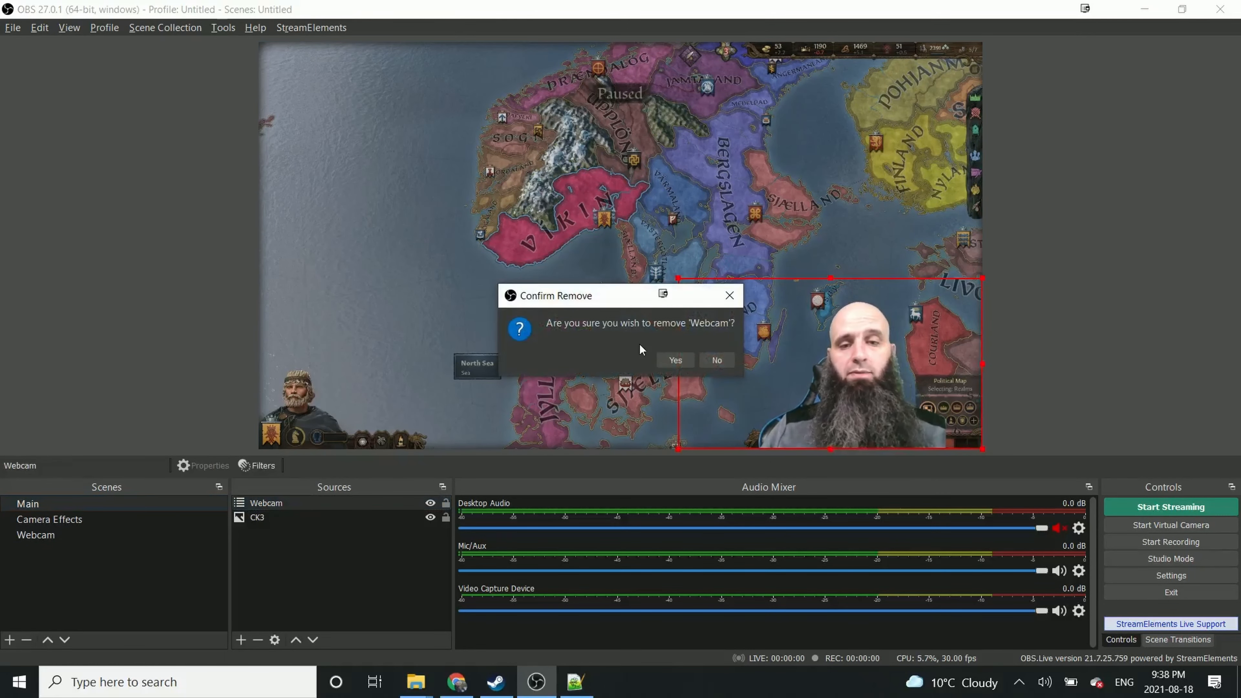
pyautogui.click(666, 361)
# Add the existing Camera Effects scene as a source in the Main scene
pyautogui.rightClick(332, 540)
pyautogui.moveTo(371, 549)
pyautogui.click(522, 588)
pyautogui.click(554, 316)
pyautogui.click(649, 427)
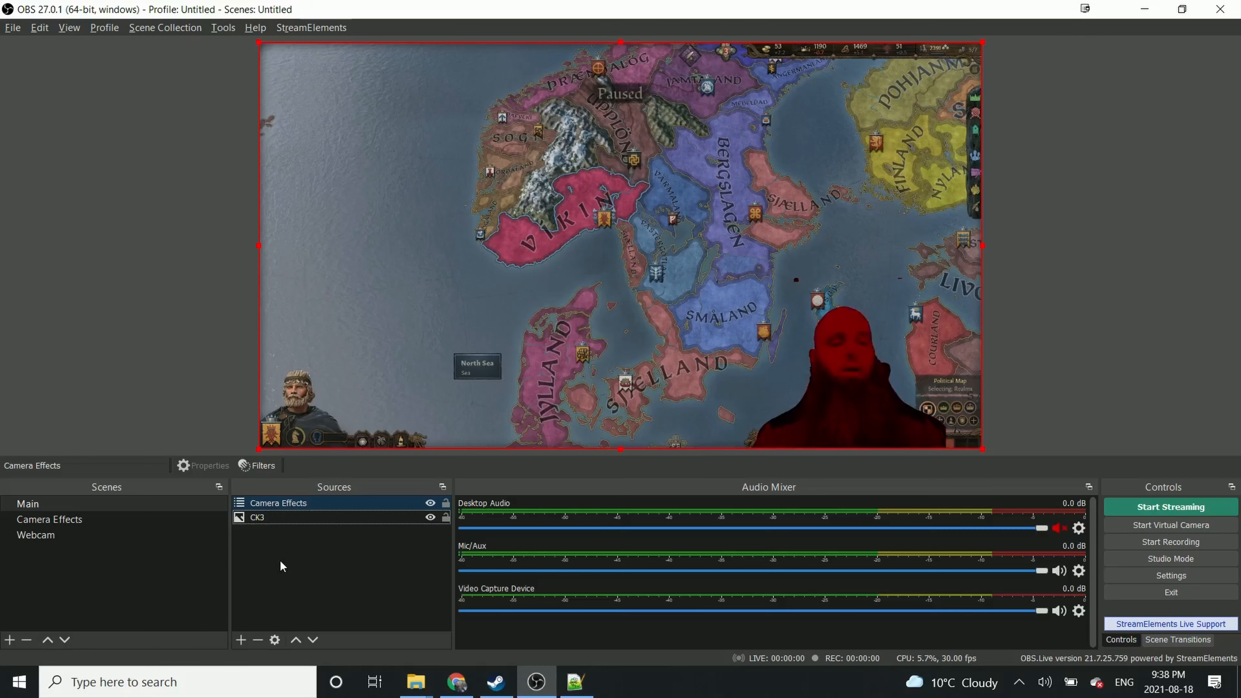
# Create a new media source named Red Alert Sound in the Camera Effects scene
pyautogui.click(65, 517)
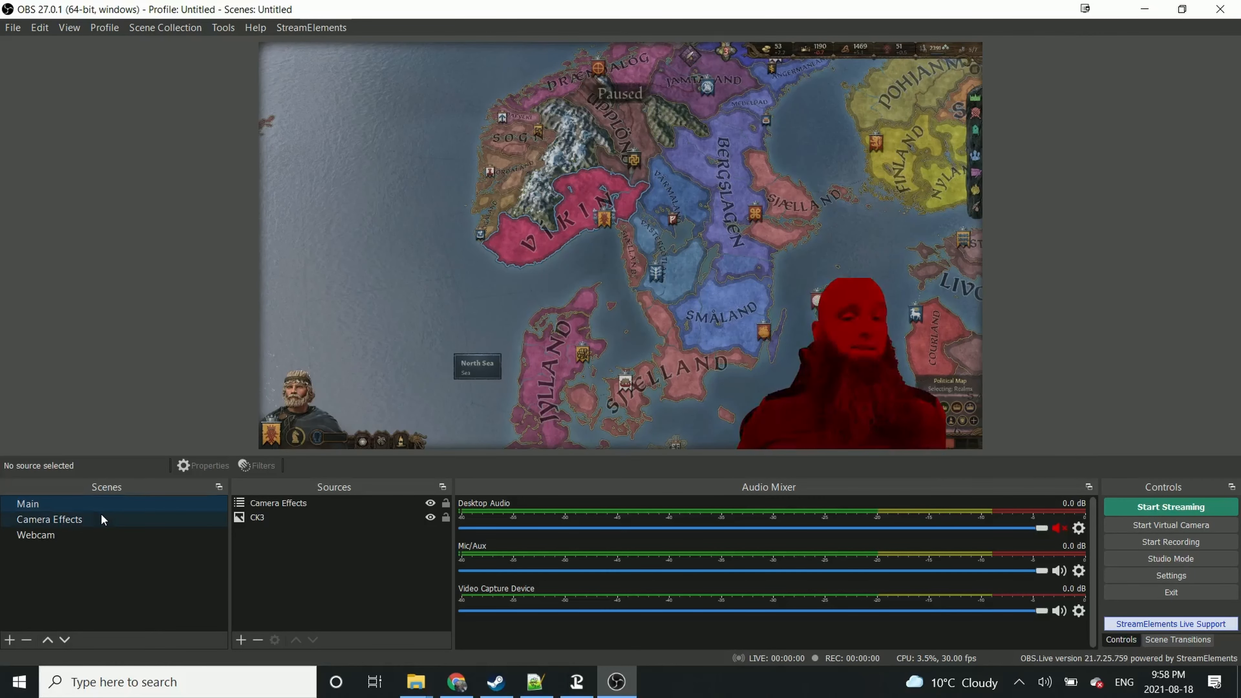
pyautogui.click(101, 516)
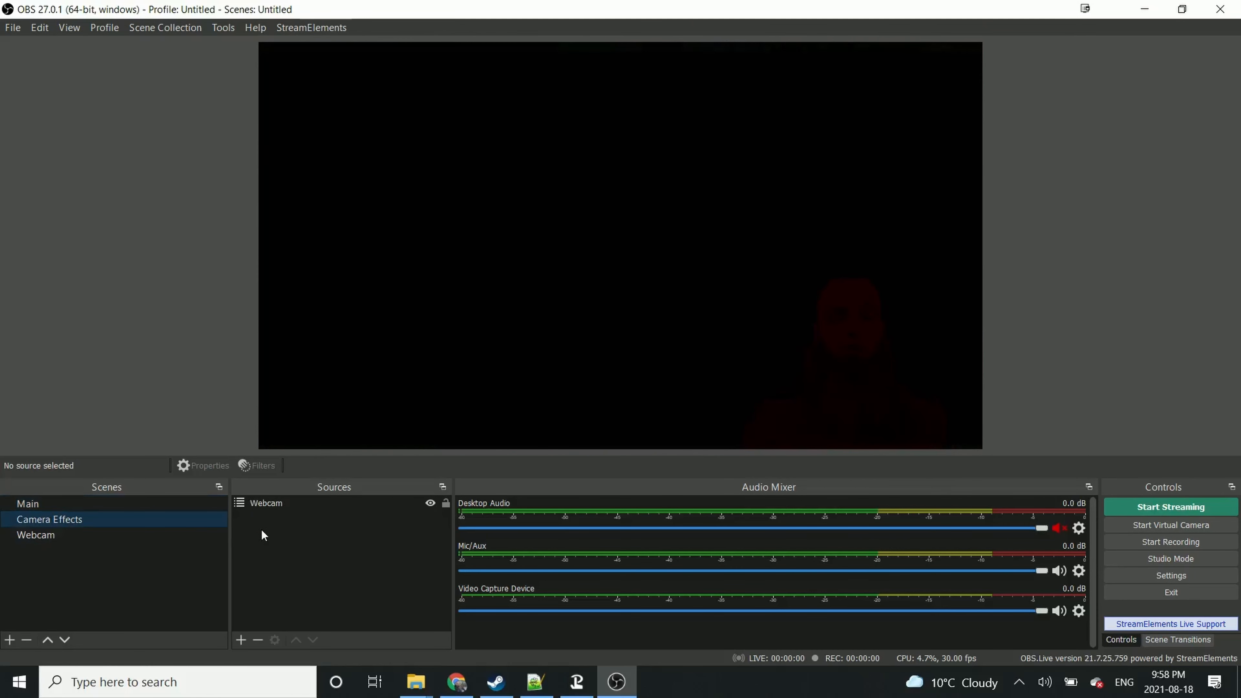
pyautogui.rightClick(261, 512)
pyautogui.moveTo(289, 523)
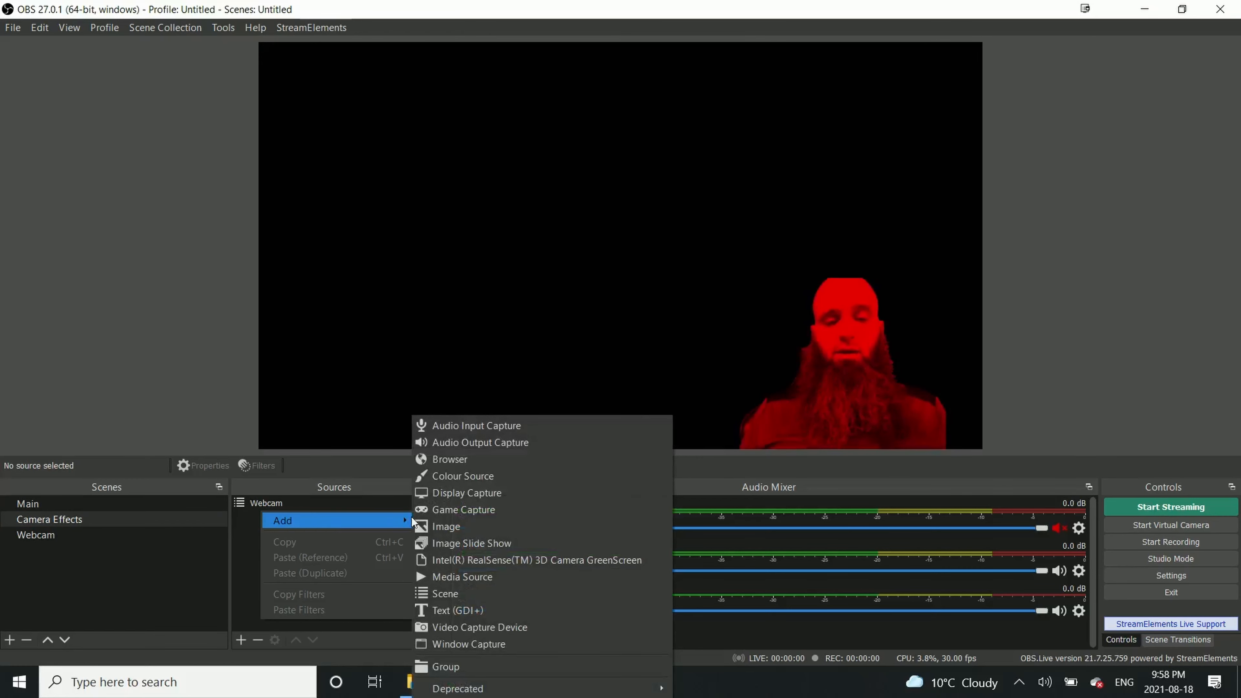
pyautogui.click(484, 582)
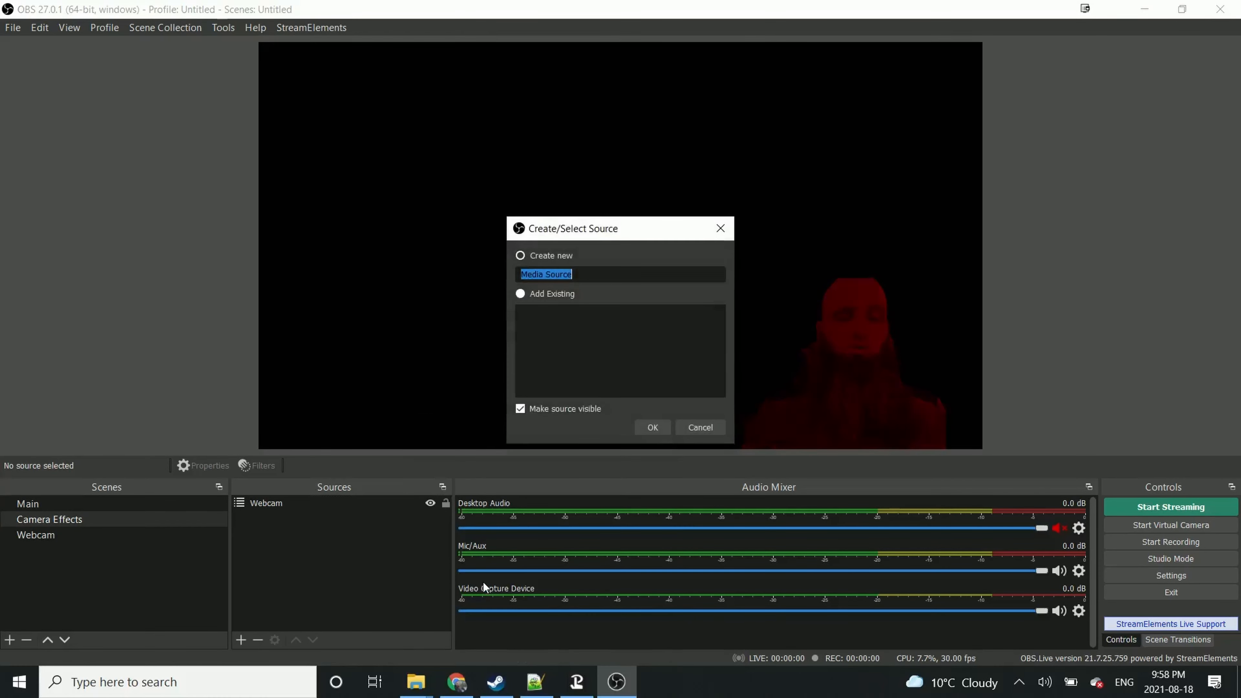
pyautogui.write('Red ')
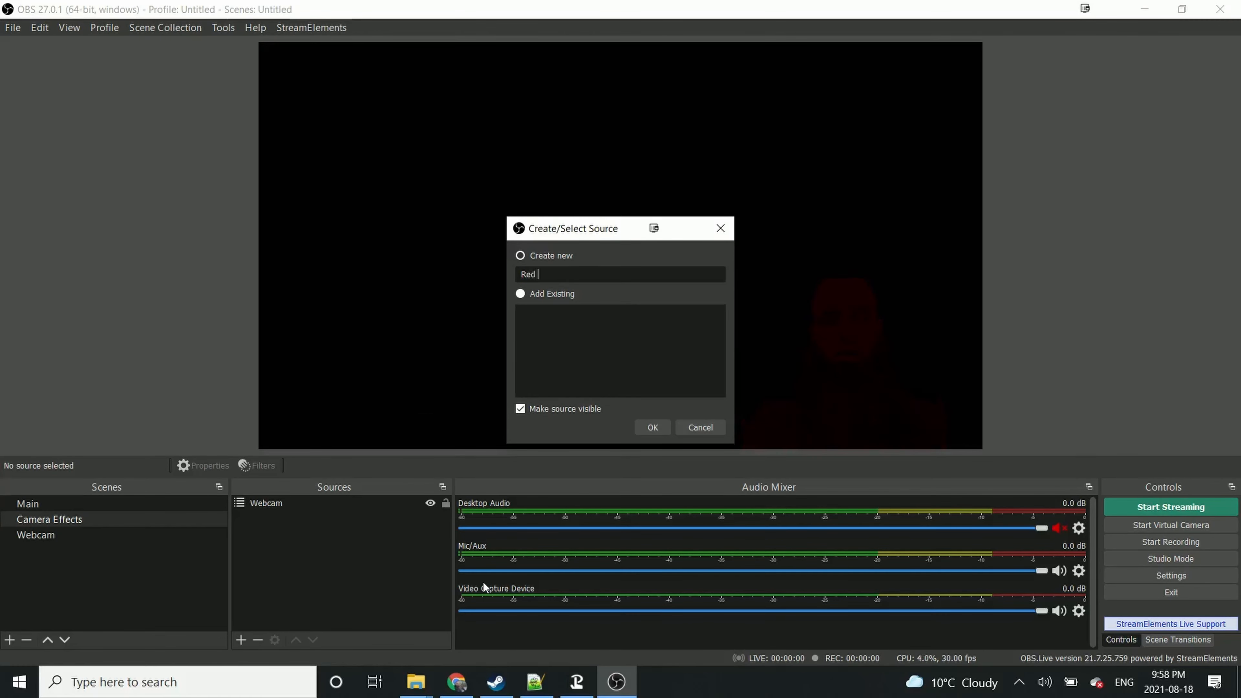
pyautogui.write('Alert Sound')
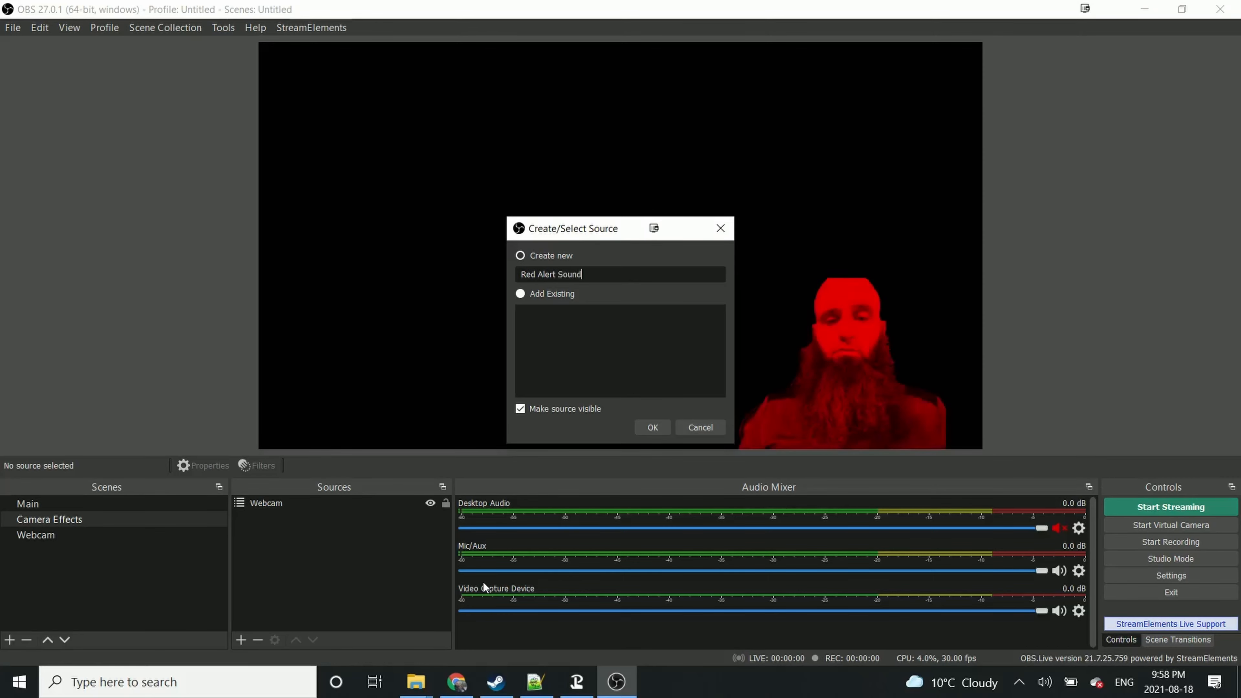
pyautogui.press('Return')
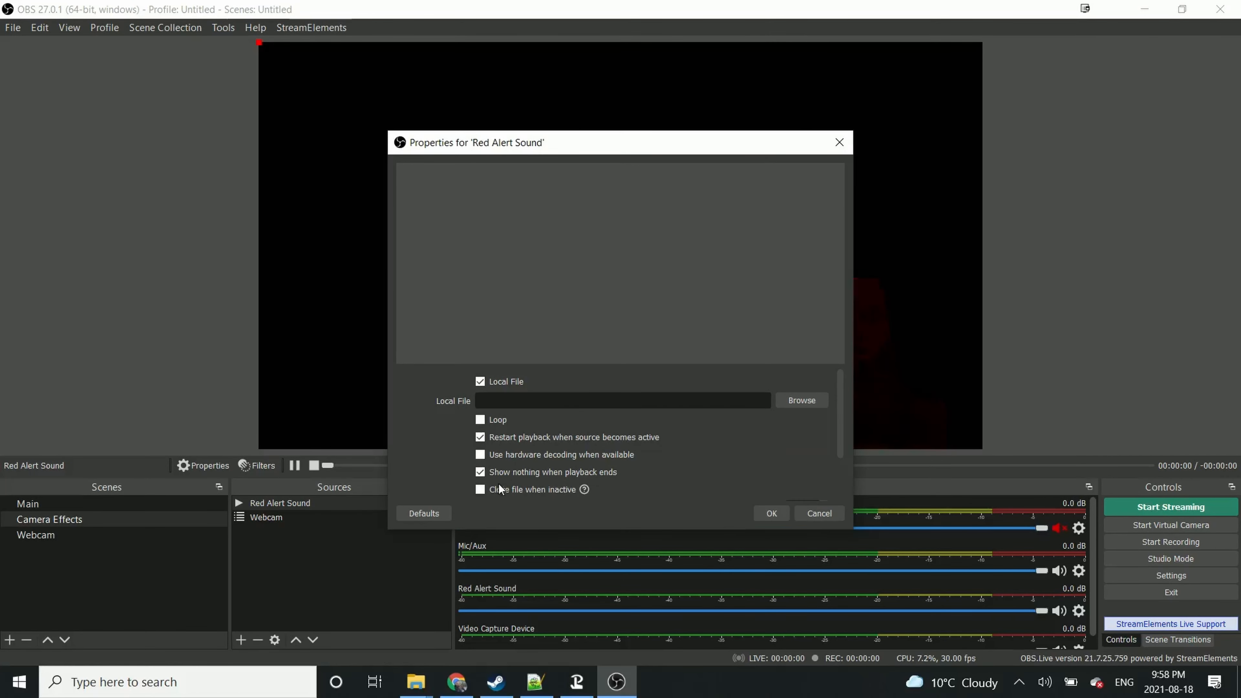
# Set the Red Alert Sound source to play redalert-star-trek.mp3 from the Assets folder with looping enabled
pyautogui.click(813, 404)
pyautogui.doubleClick(597, 274)
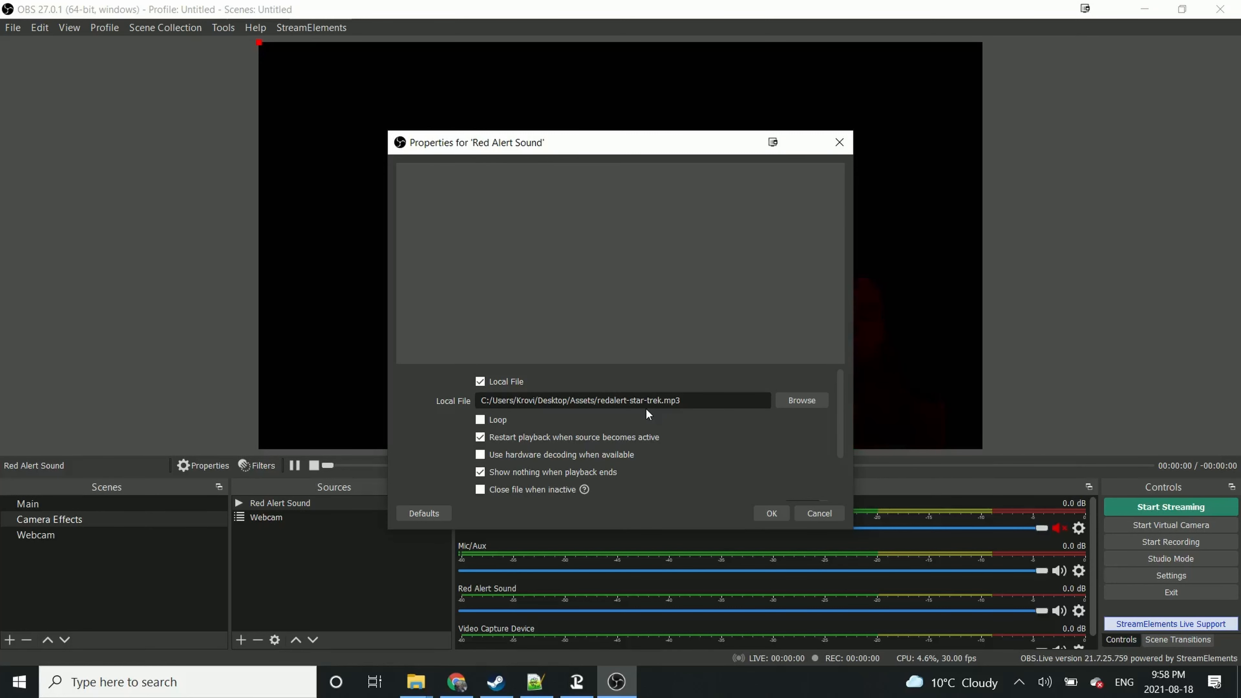
pyautogui.click(504, 422)
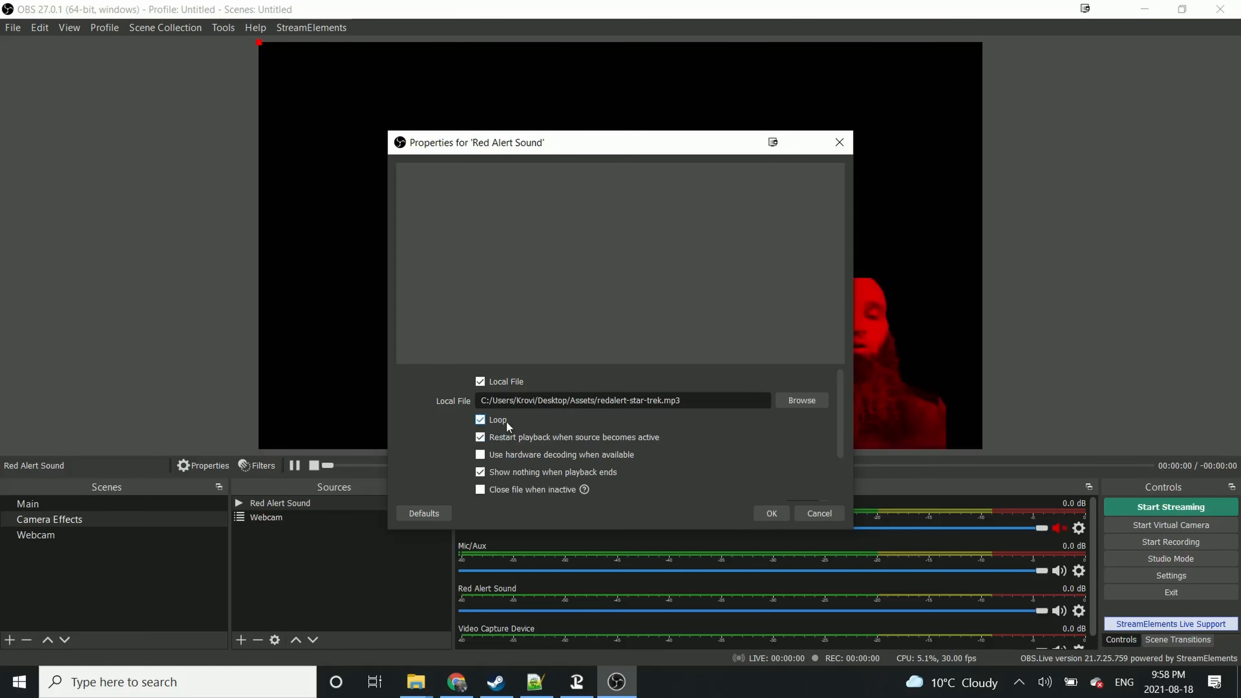
pyautogui.click(772, 513)
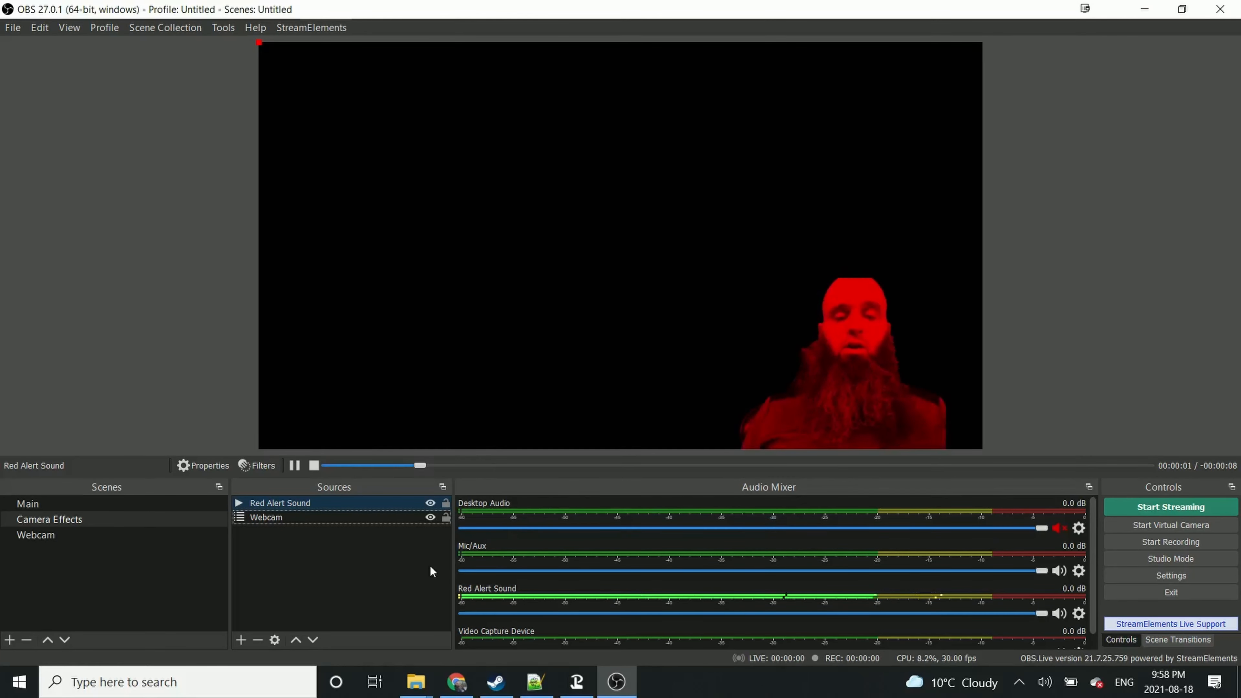